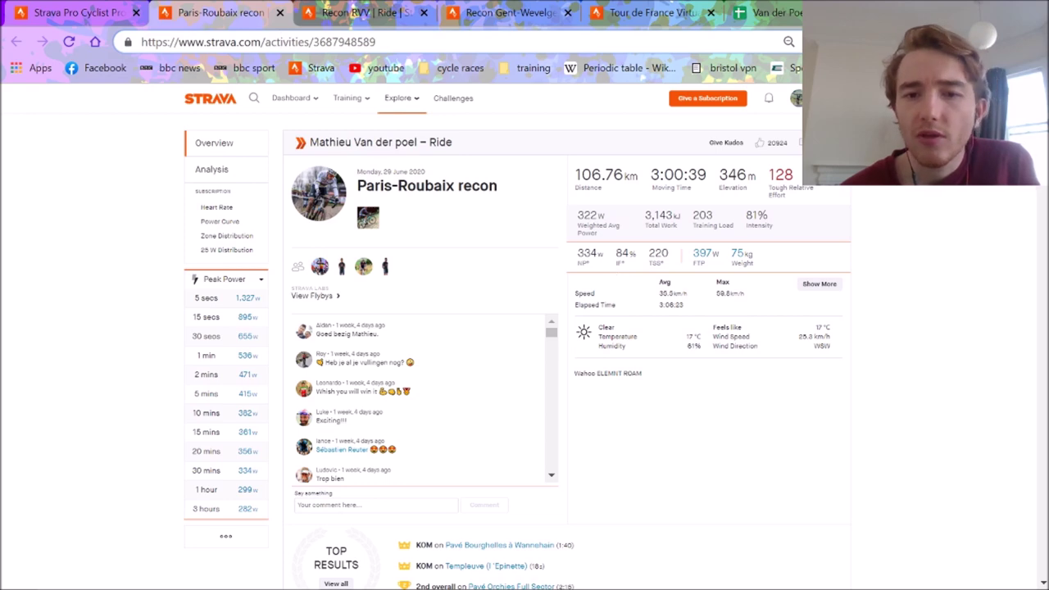
# Show the Paris-Roubaix recon stream charts, then bring up the Van der Poel strava pavé sector table
pyautogui.moveTo(585, 259)
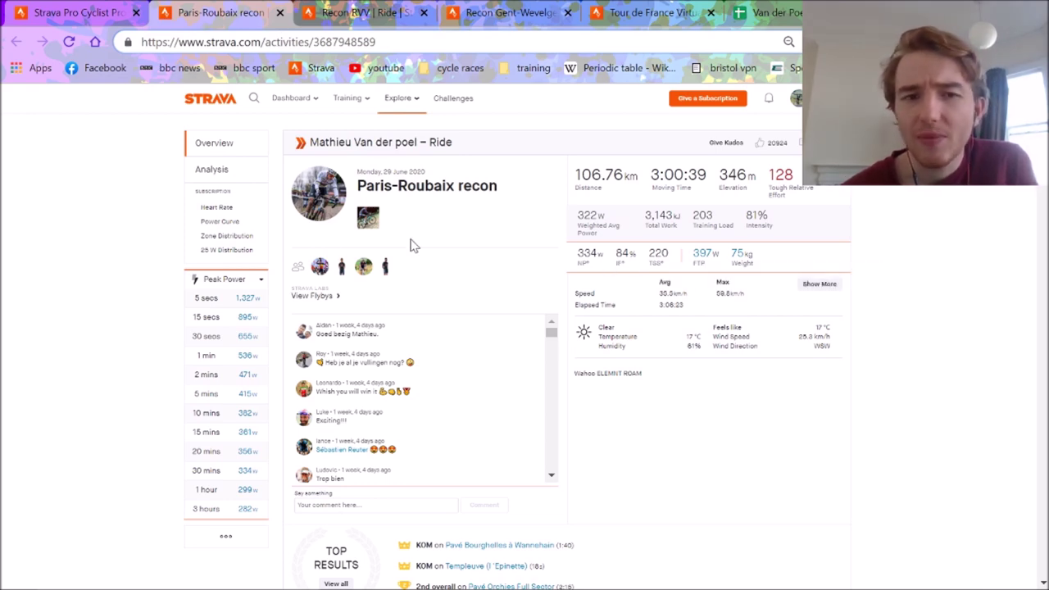
pyautogui.click(218, 169)
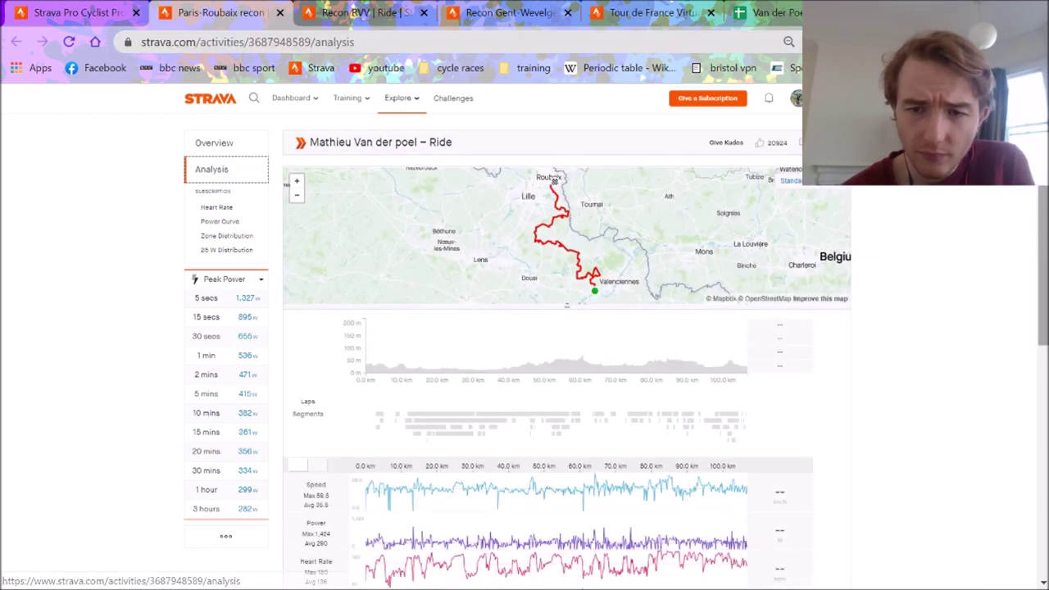
pyautogui.scroll(-2, 220, 170)
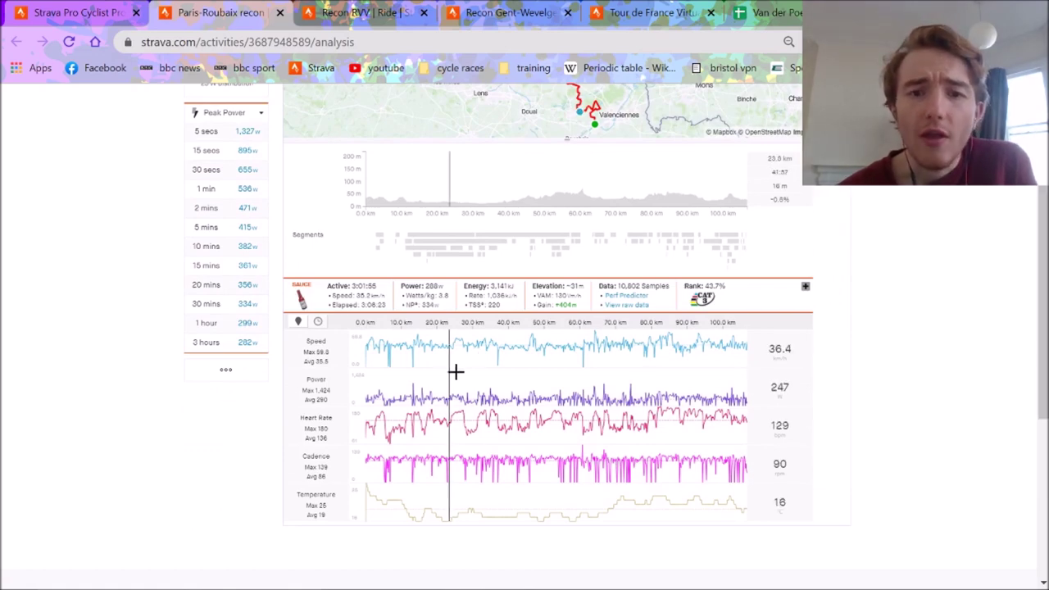
pyautogui.click(745, 10)
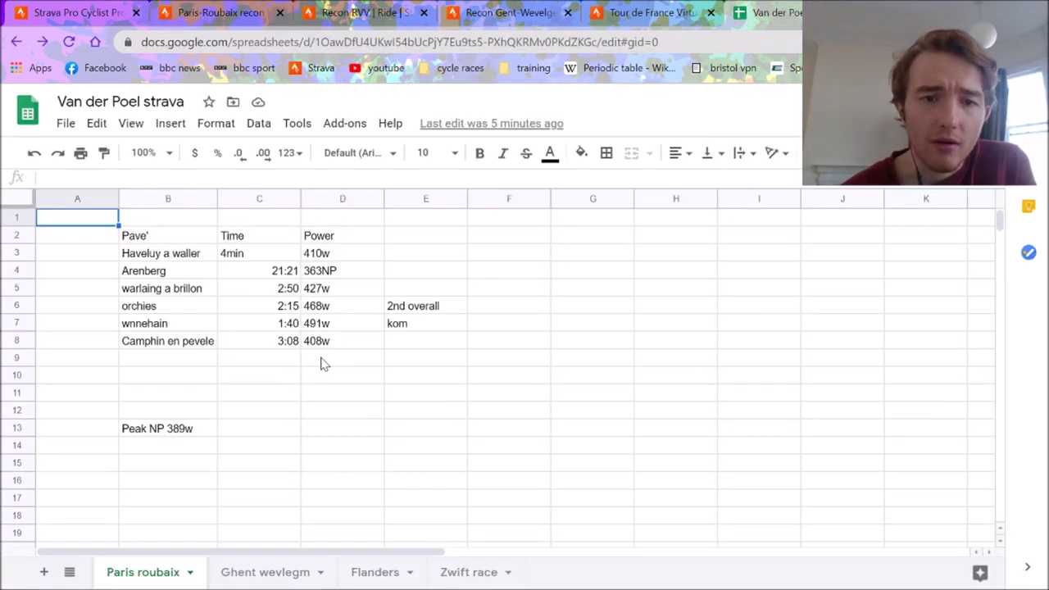
# Read the Arenberg time (C4), 4min time (C3), 410w power (D3) and Peak NP 389w note, then return to Strava
pyautogui.click(239, 277)
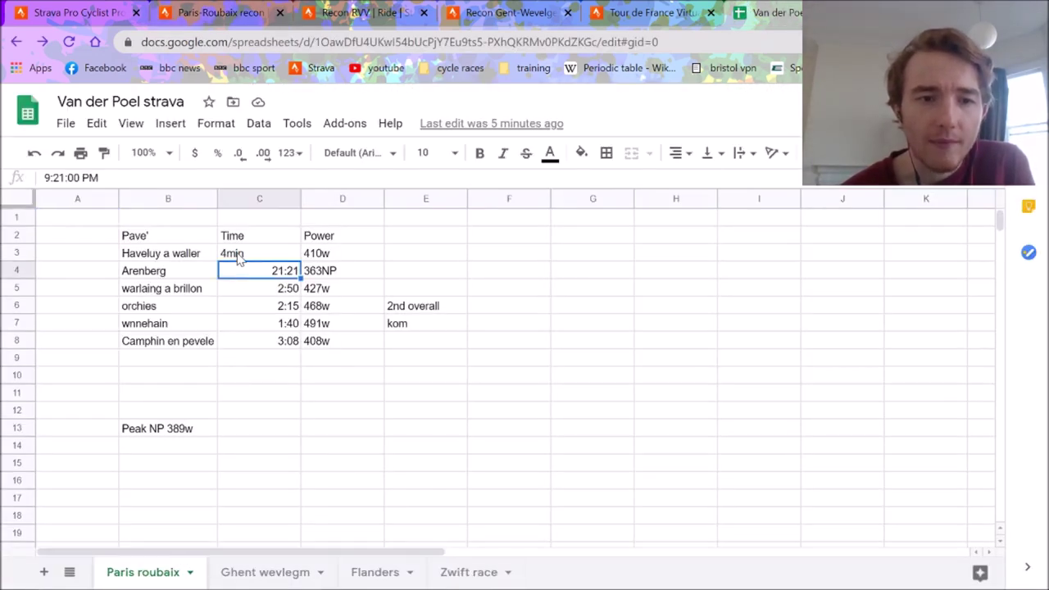
pyautogui.click(236, 254)
pyautogui.click(327, 255)
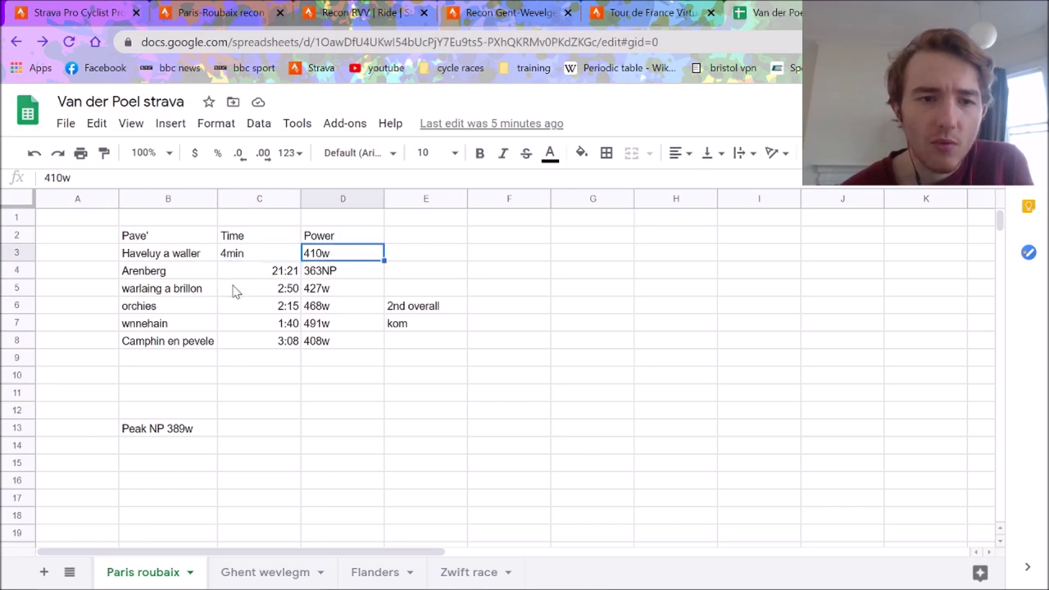
pyautogui.click(245, 280)
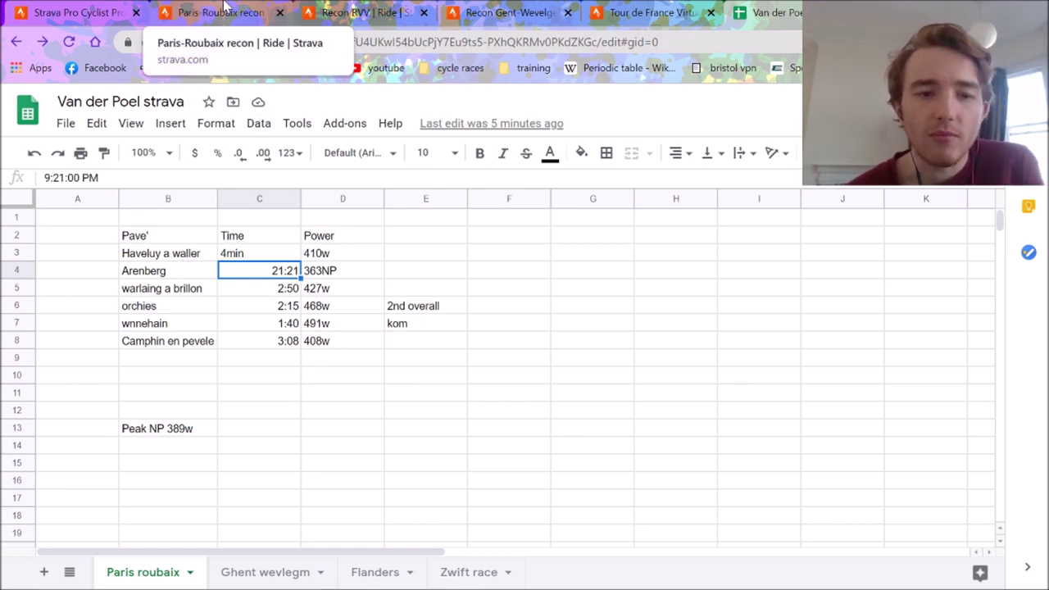
pyautogui.click(170, 436)
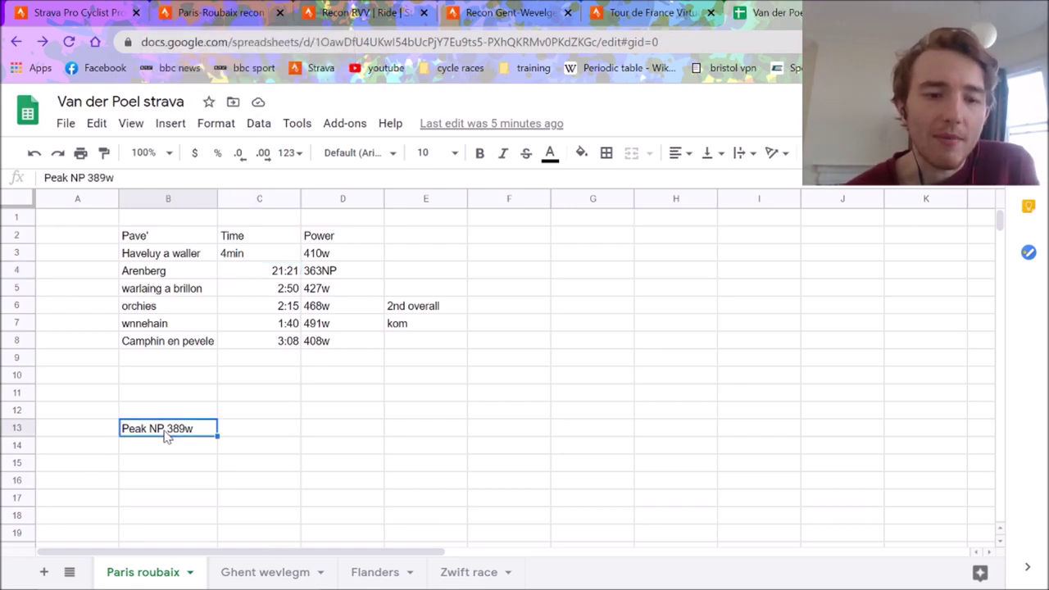
pyautogui.click(219, 13)
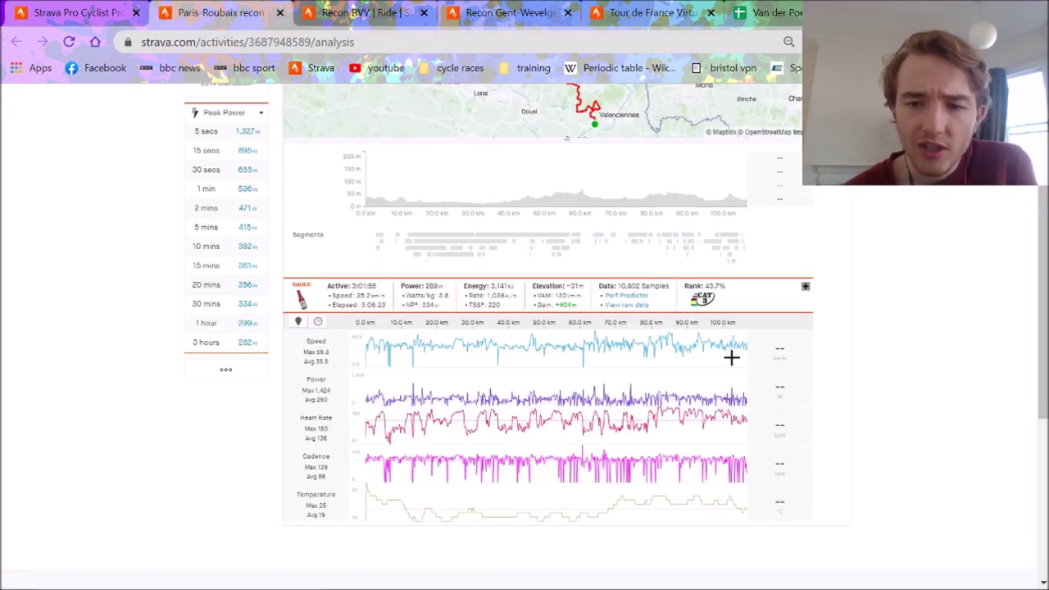
pyautogui.moveTo(732, 356); pyautogui.dragTo(781, 375)
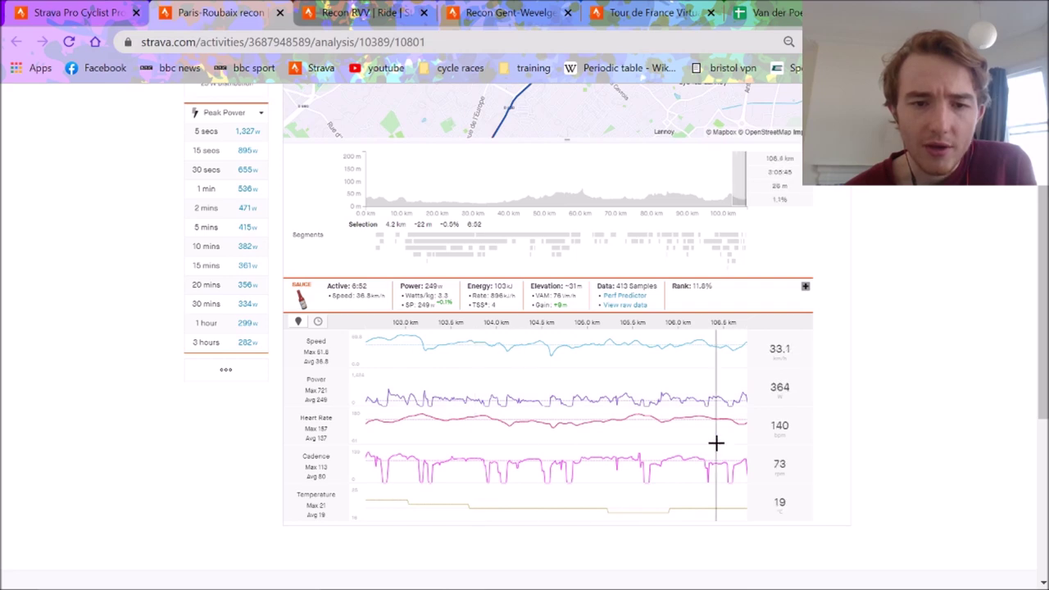
pyautogui.click(401, 409)
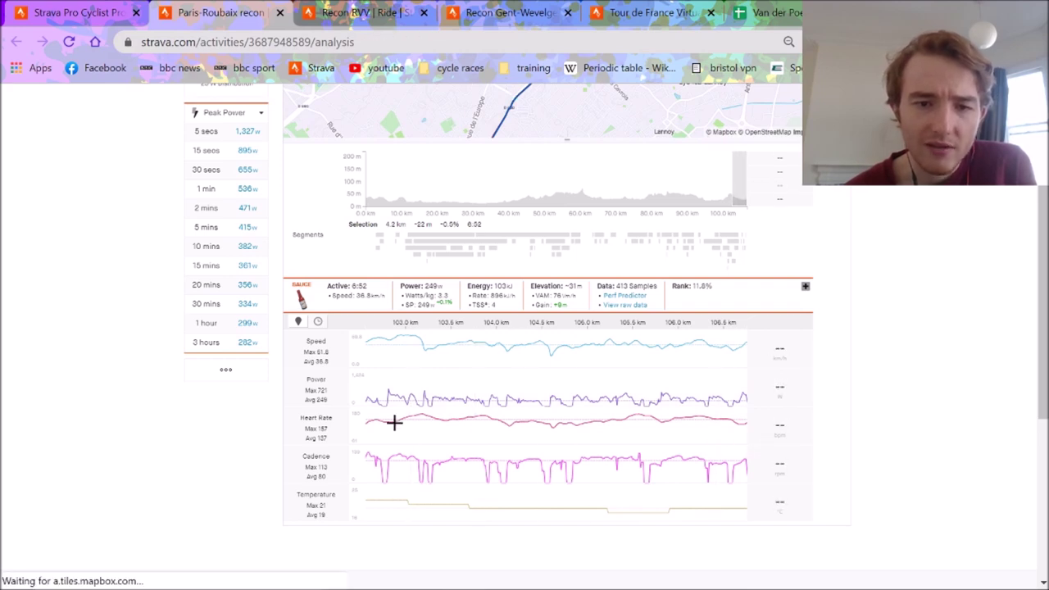
pyautogui.moveTo(369, 447); pyautogui.dragTo(372, 447)
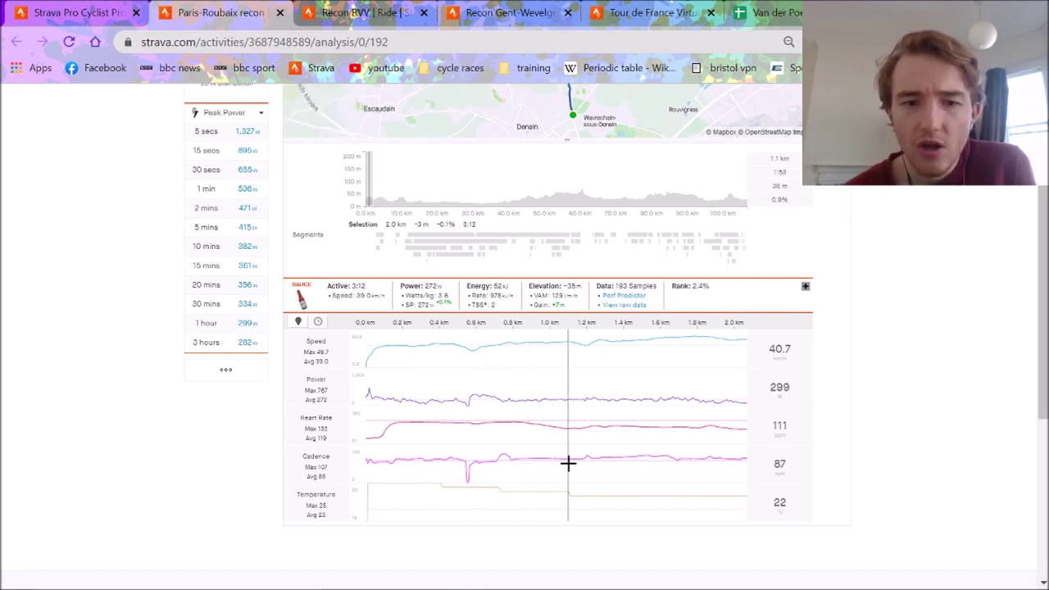
pyautogui.click(663, 468)
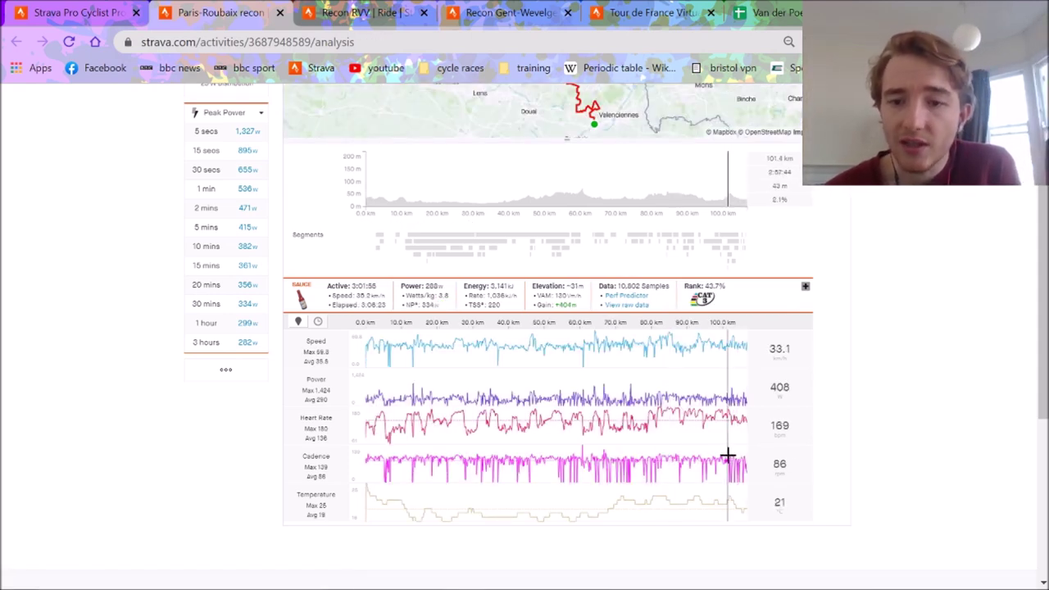
pyautogui.moveTo(729, 460); pyautogui.dragTo(812, 481)
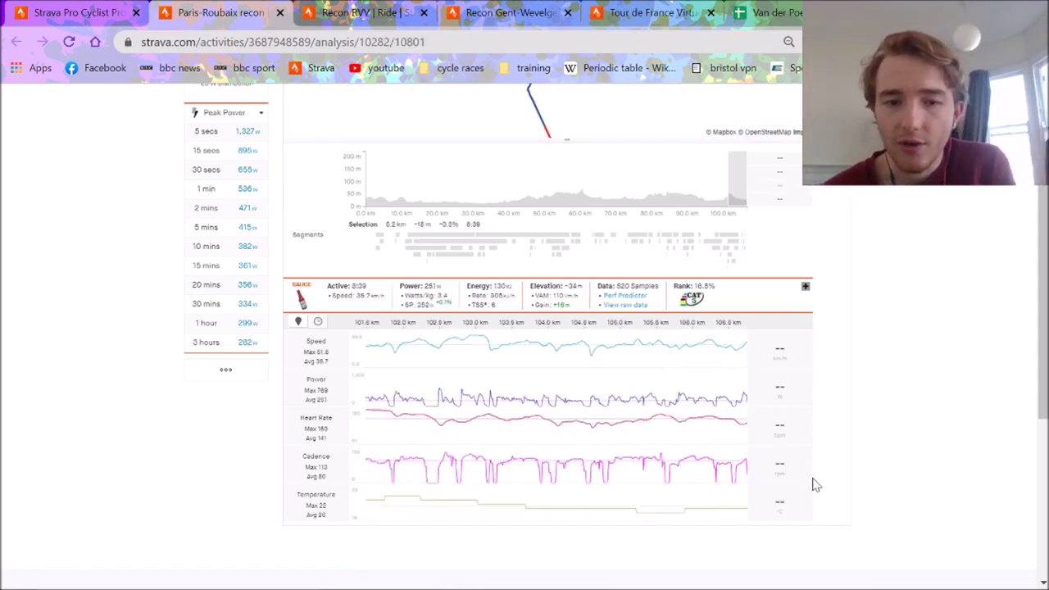
pyautogui.click(698, 429)
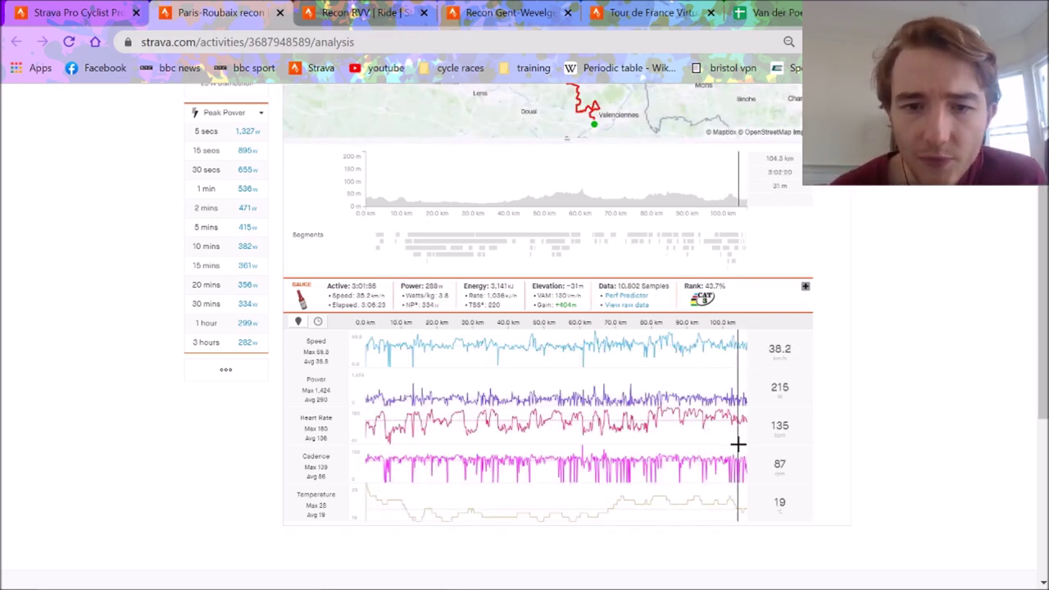
pyautogui.scroll(3, 508, 139)
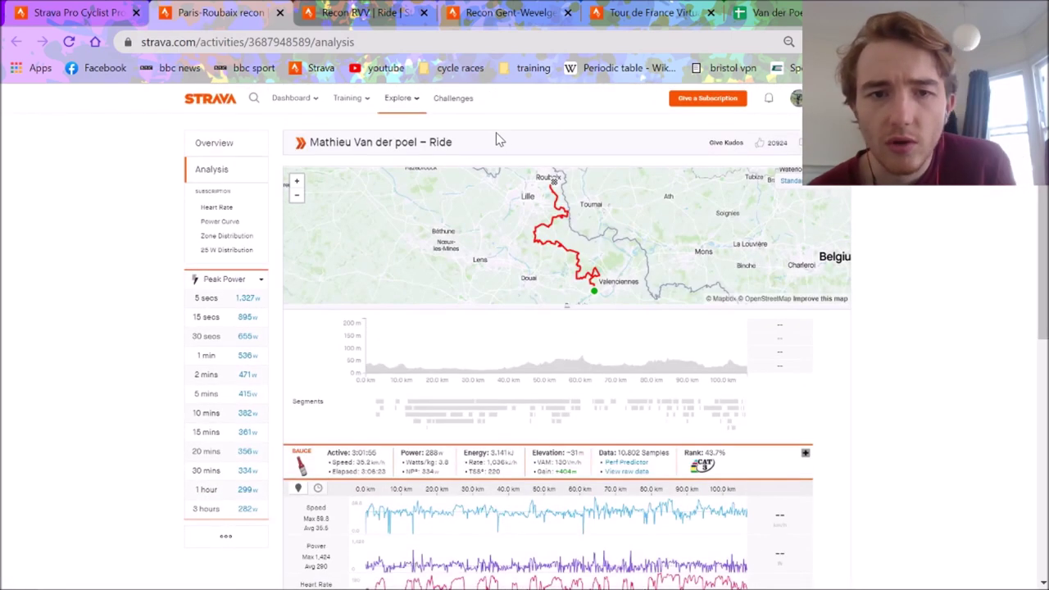
pyautogui.click(256, 155)
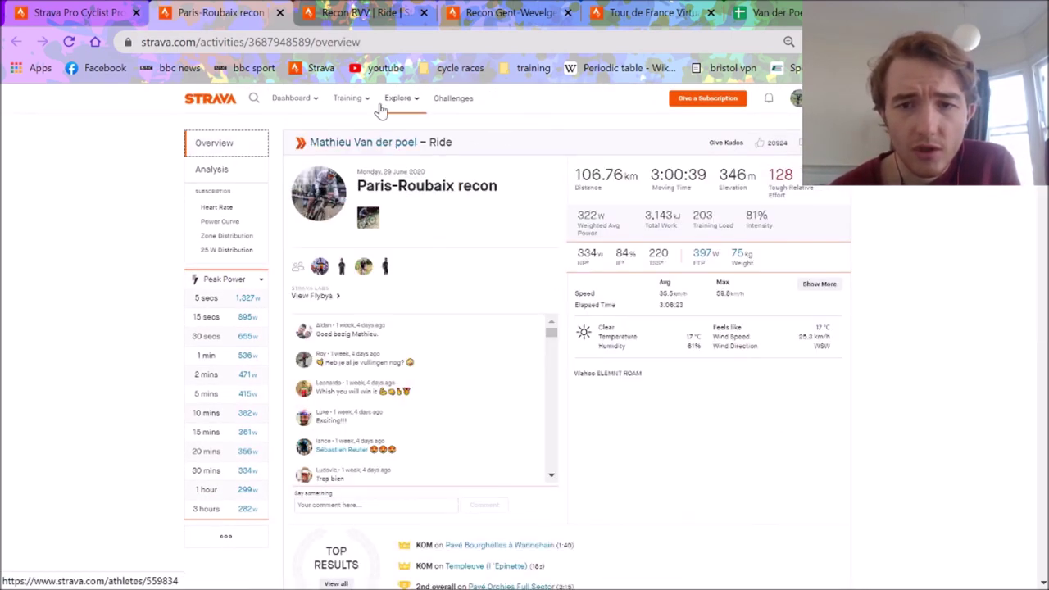
# Show the Recon RVV ride's analysis with its 30-second peak: 768 W, 10.2 W/kg, 155 bpm
pyautogui.click(368, 13)
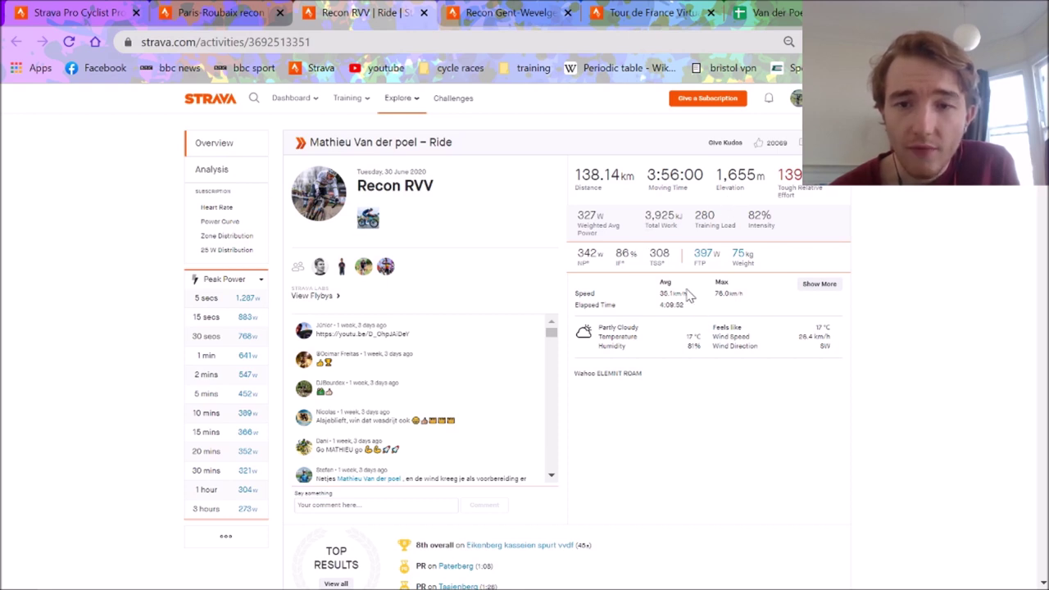
pyautogui.click(210, 173)
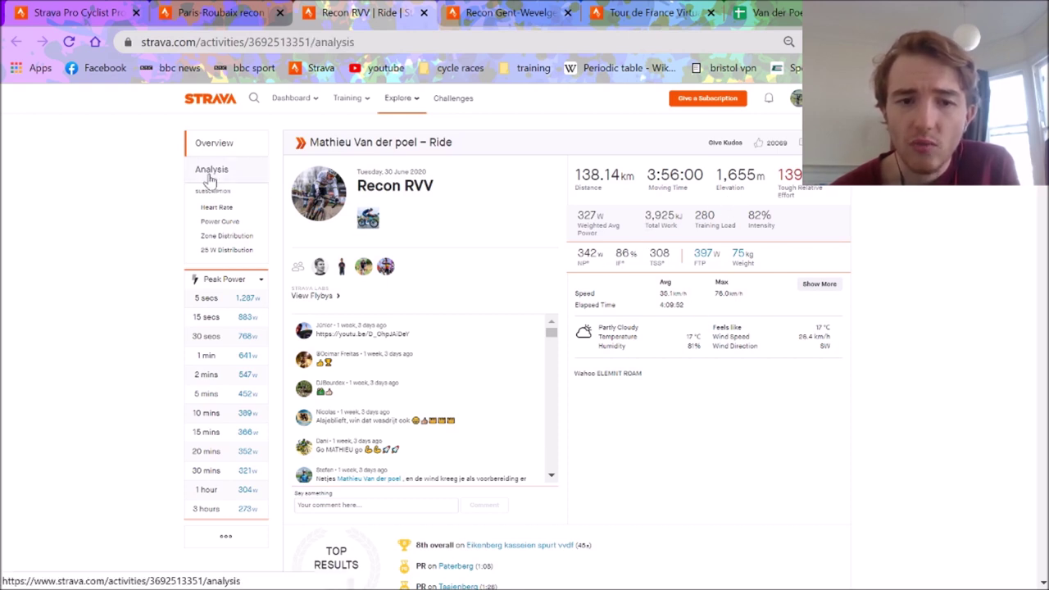
pyautogui.scroll(-2, 508, 410)
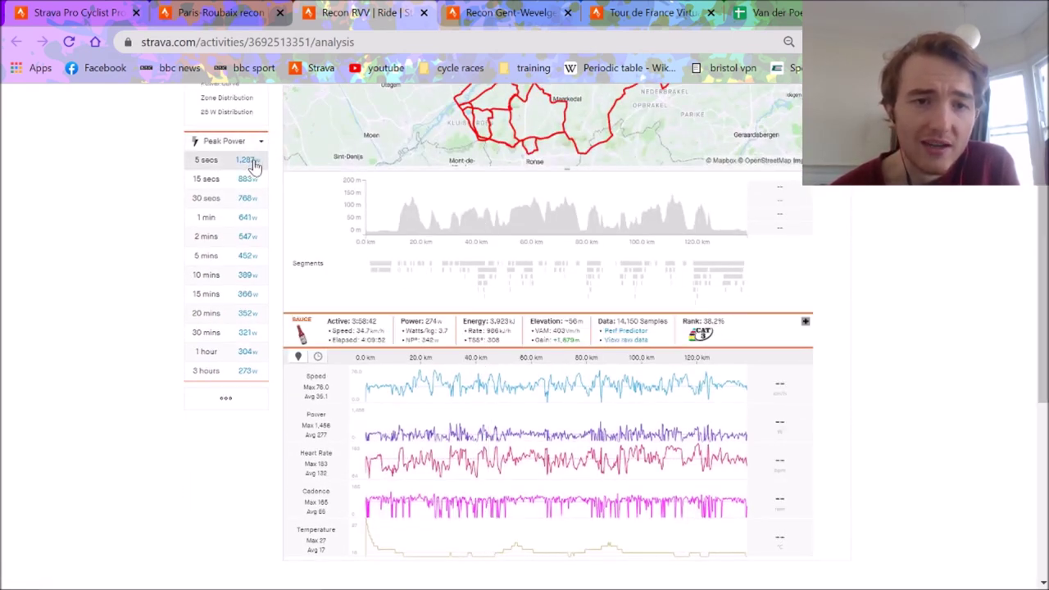
pyautogui.click(252, 205)
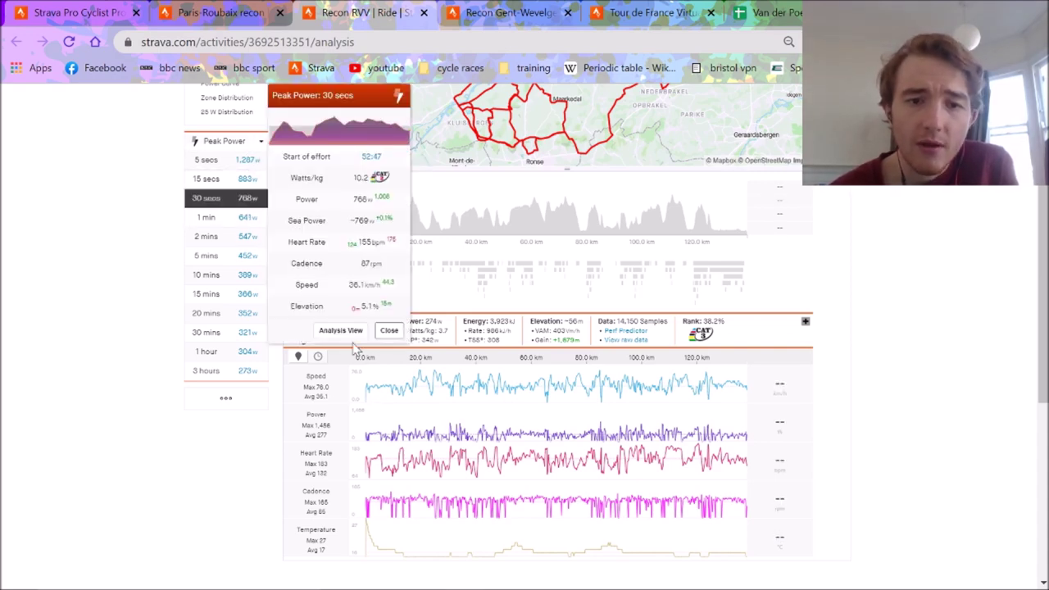
# Zoom the charts to the 30-second peak effort, then switch the sidebar to Peak NP values
pyautogui.click(438, 350)
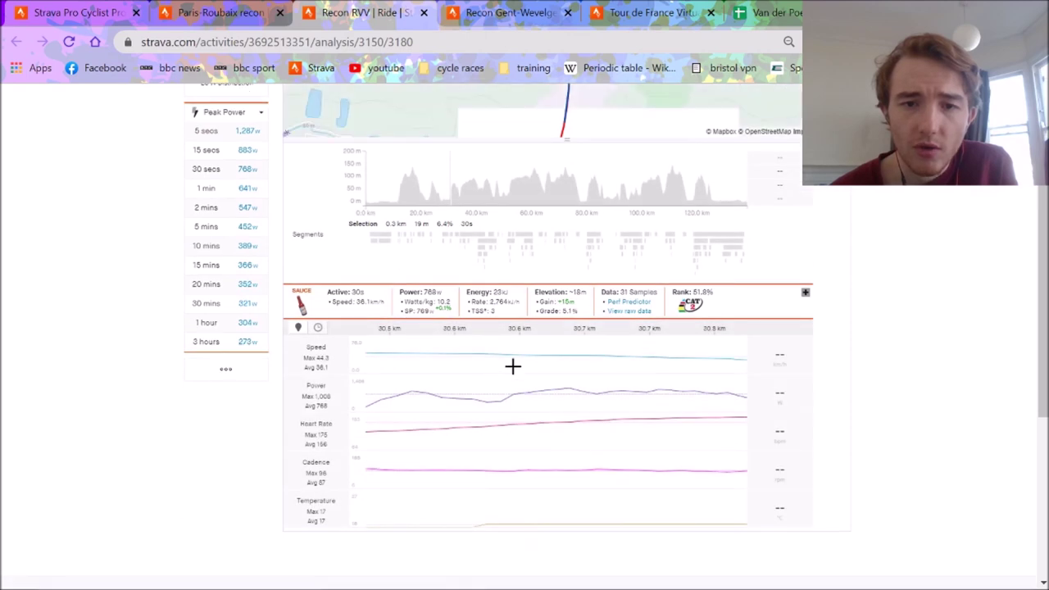
pyautogui.moveTo(450, 248)
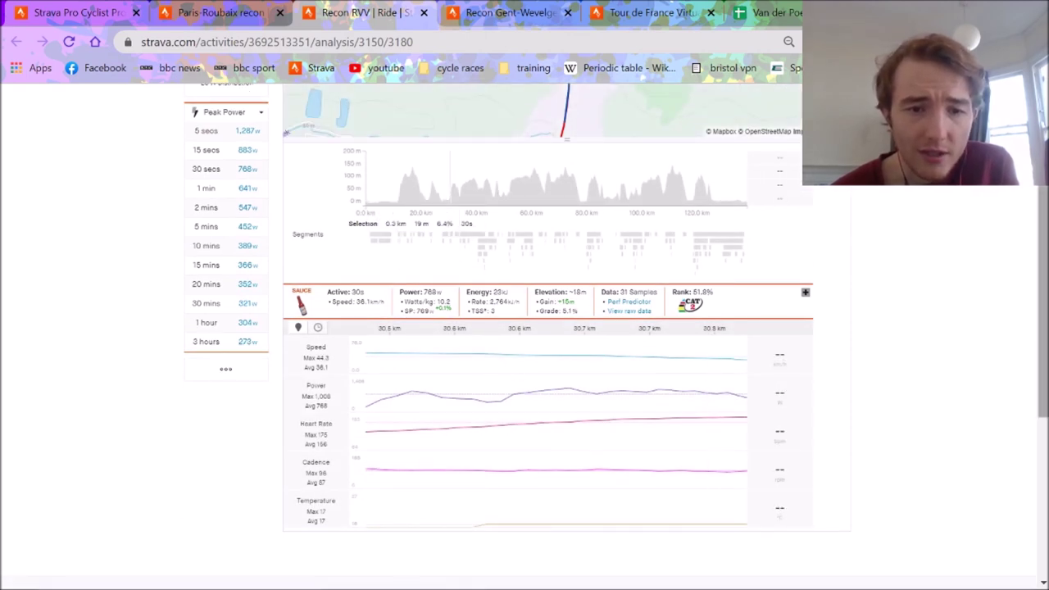
pyautogui.scroll(2, 1034, 254)
pyautogui.scroll(1, 1034, 254)
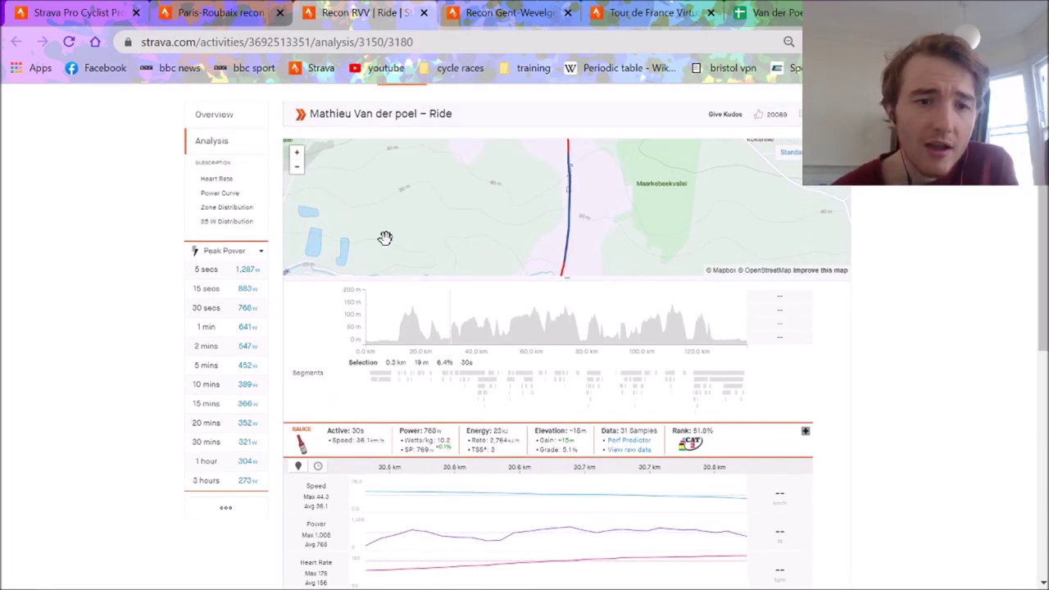
pyautogui.click(262, 252)
pyautogui.click(244, 289)
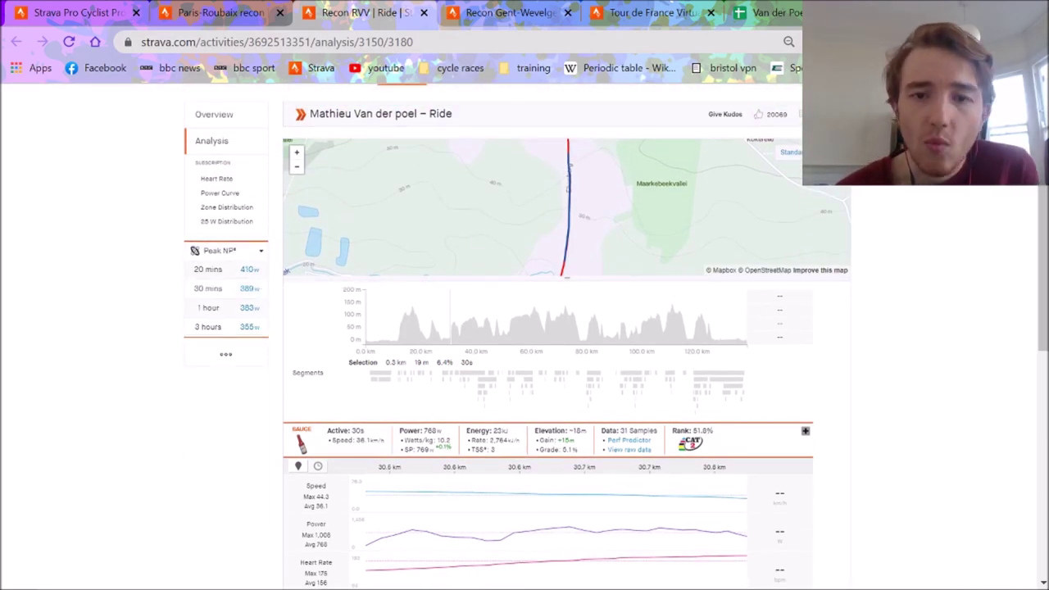
# Analyse the 20-minute Peak NP effort, reset to the whole ride, and return to the spreadsheet
pyautogui.click(252, 269)
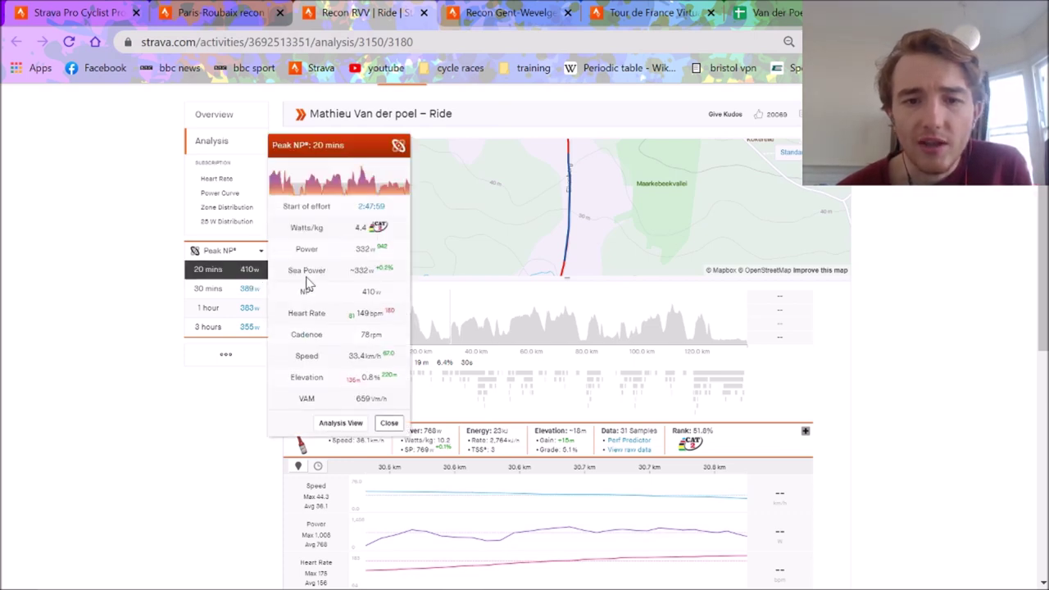
pyautogui.click(344, 424)
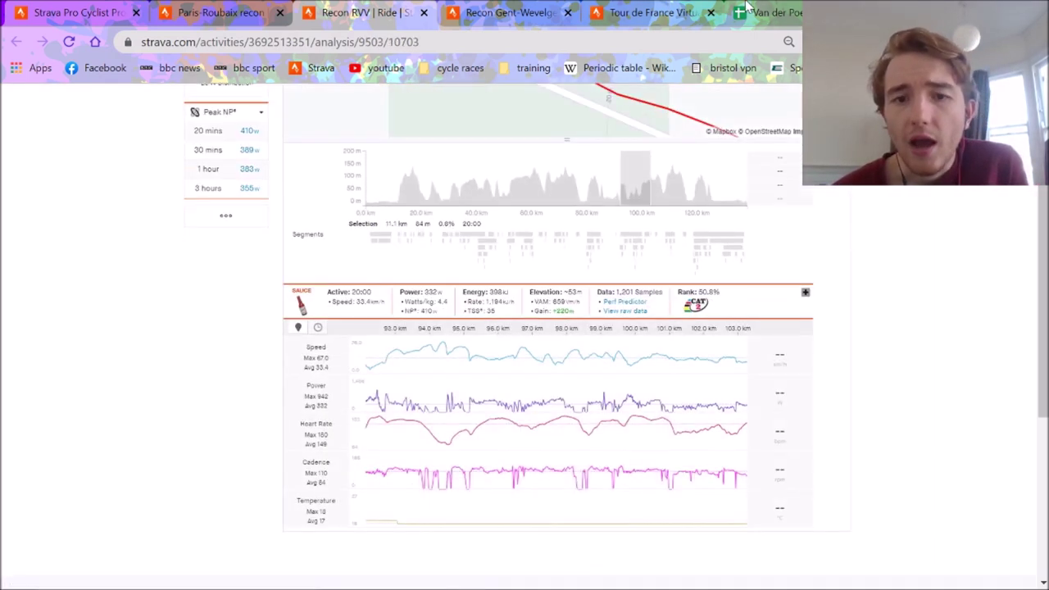
pyautogui.click(736, 483)
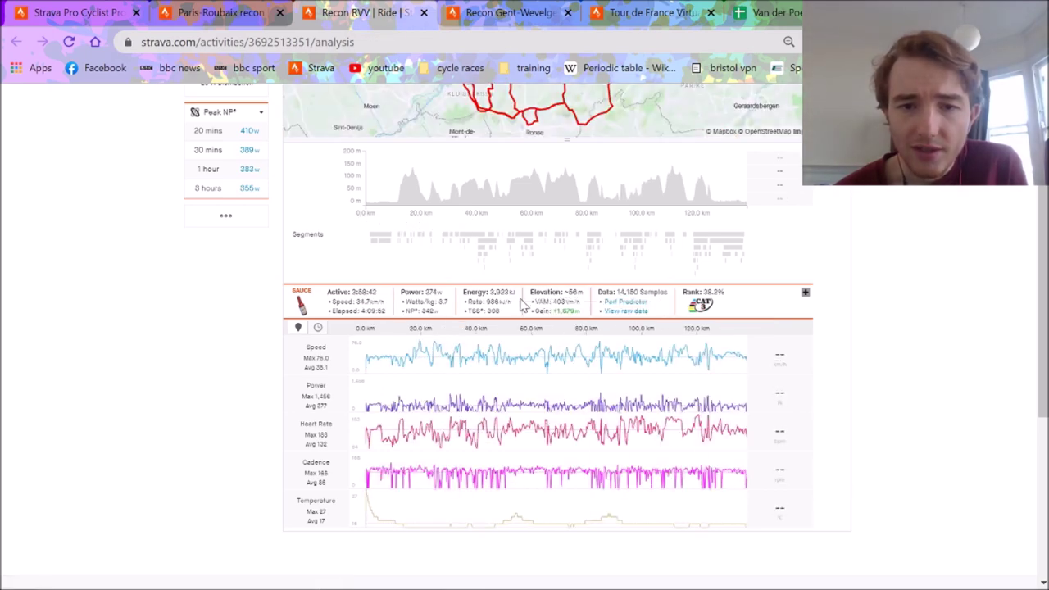
pyautogui.click(790, 10)
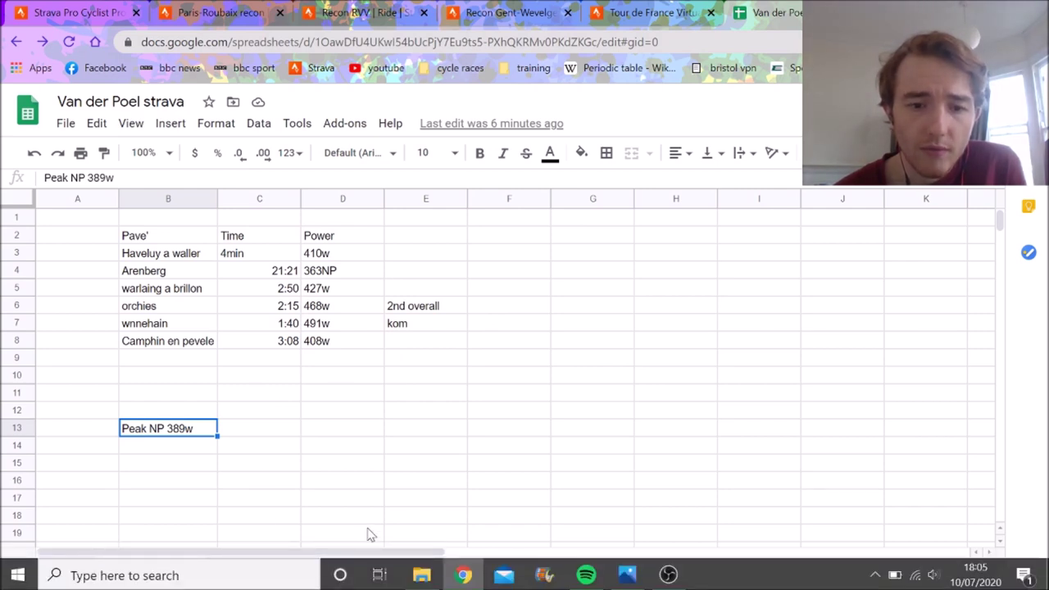
# On the Flanders sheet, read Kwaremont top 481w and 3:32, Kwaremont 505w, and the 3,400kj note
pyautogui.click(375, 570)
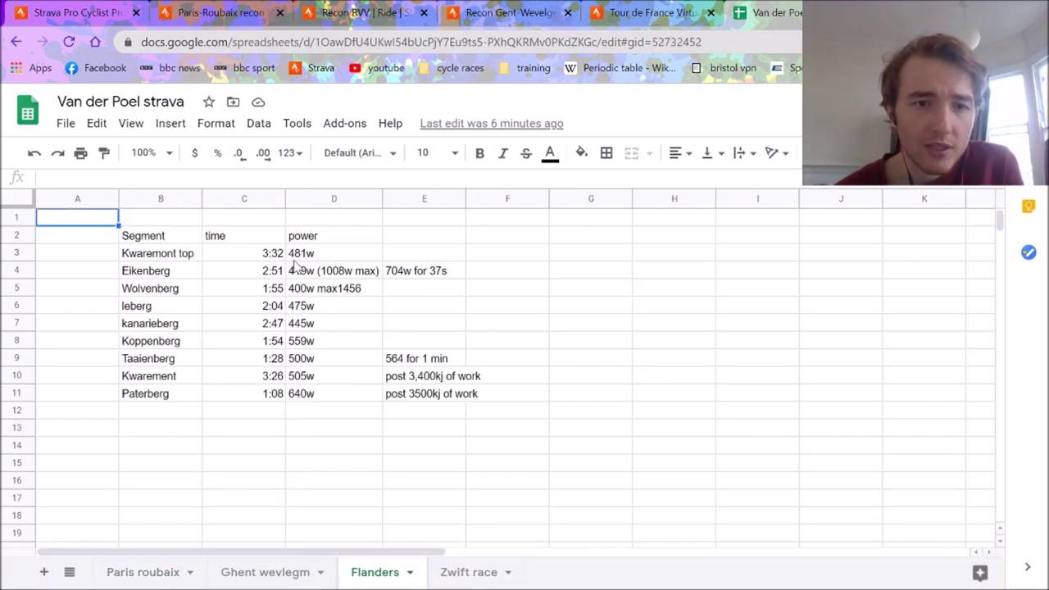
pyautogui.click(277, 239)
pyautogui.click(302, 257)
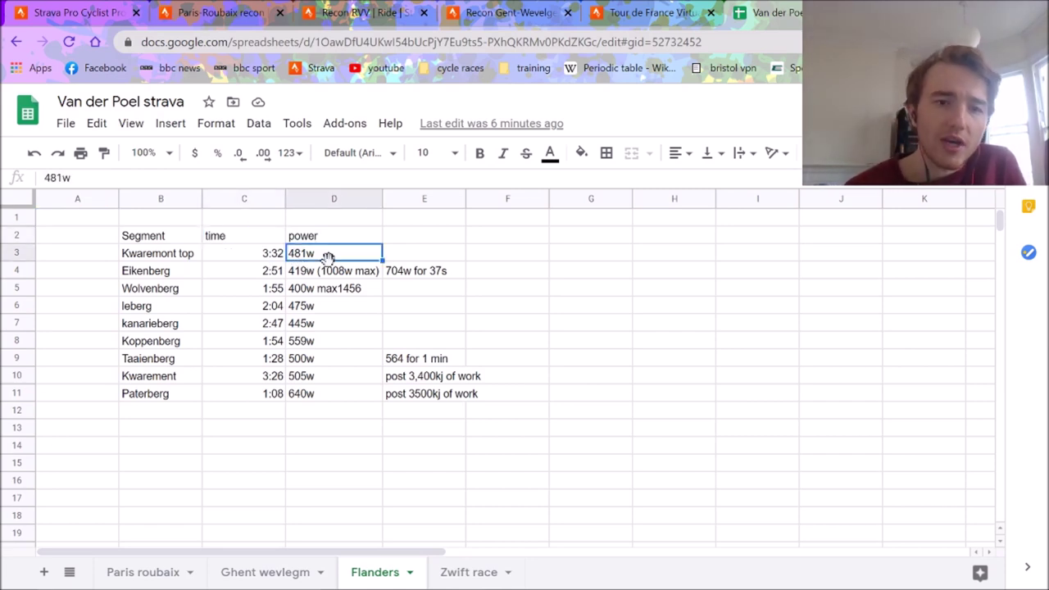
pyautogui.click(282, 258)
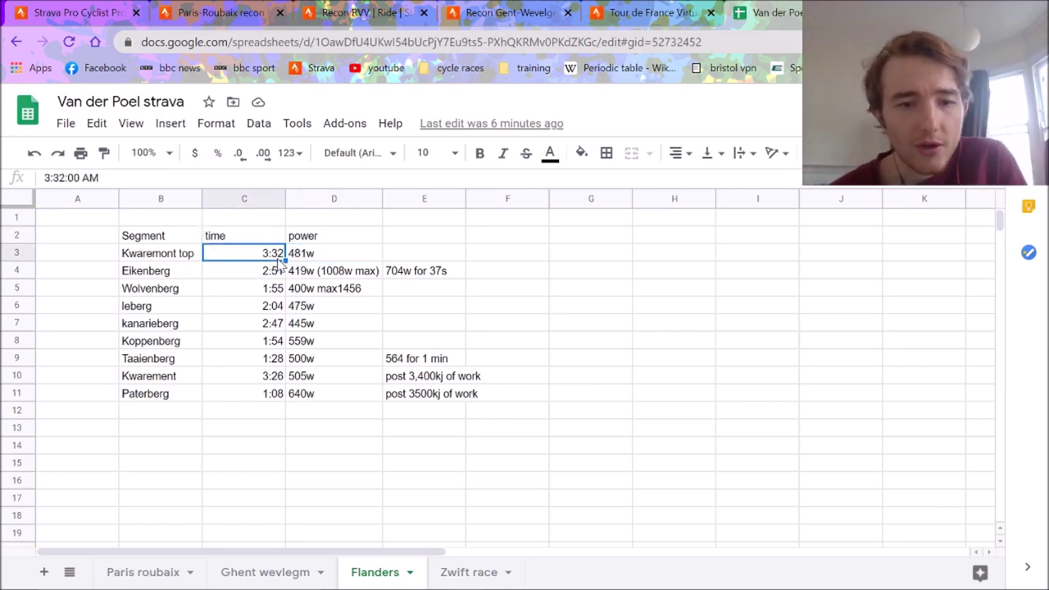
pyautogui.click(297, 382)
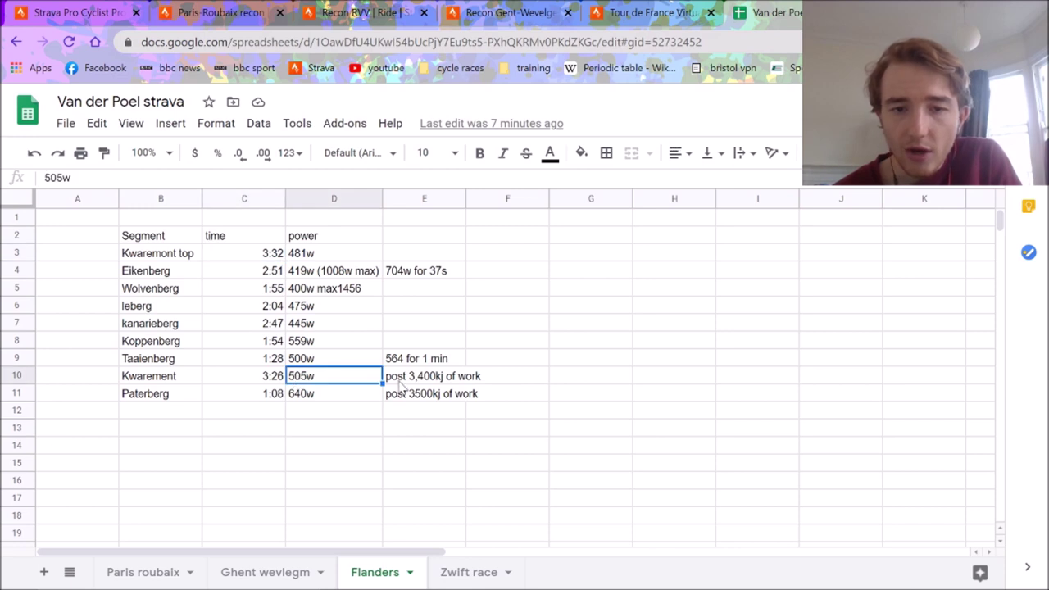
pyautogui.click(434, 382)
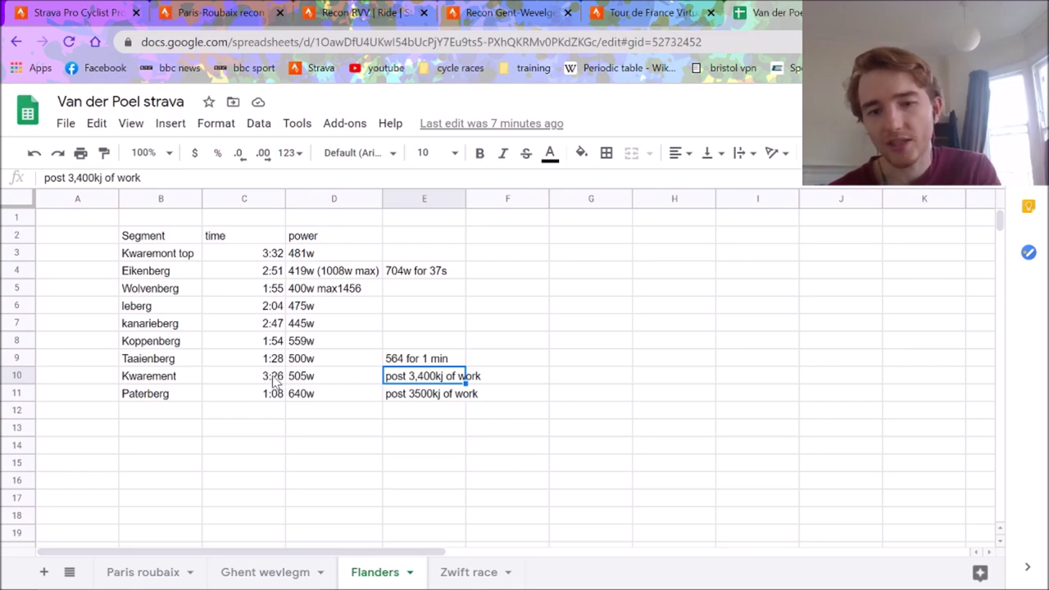
# Check Kwaremont 3:26, Paterberg 1:08, Wolvenberg power and Koppenberg 559w / 1:54, then return to Recon RVV
pyautogui.click(275, 380)
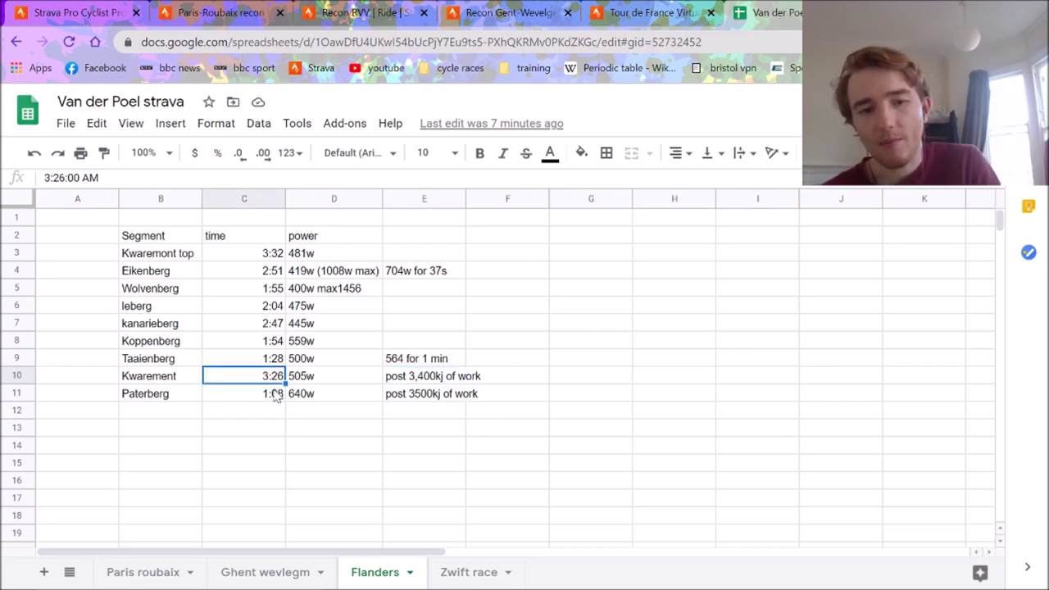
pyautogui.click(276, 394)
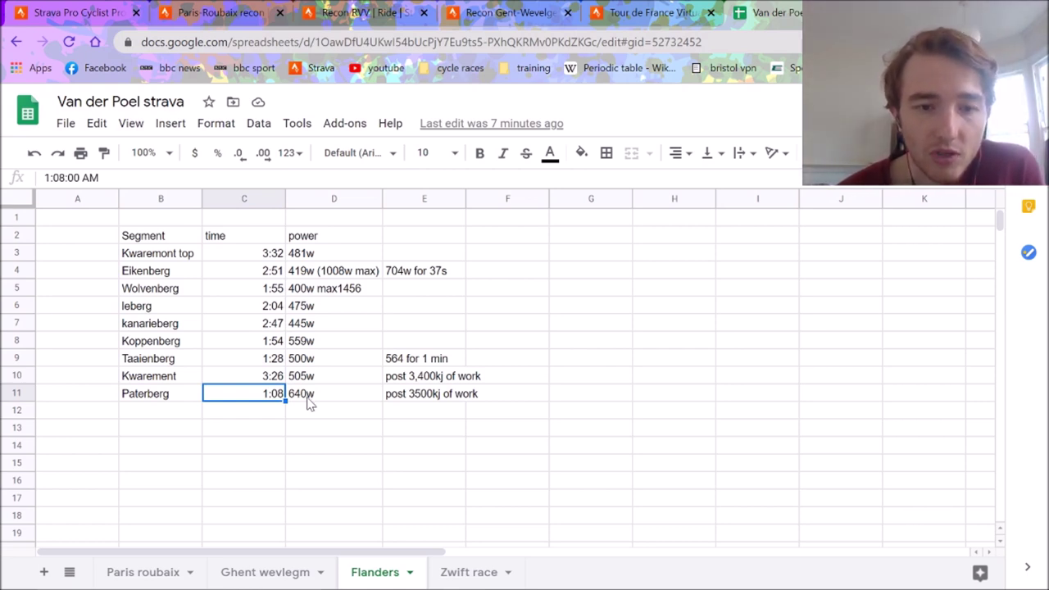
pyautogui.click(297, 345)
pyautogui.click(295, 290)
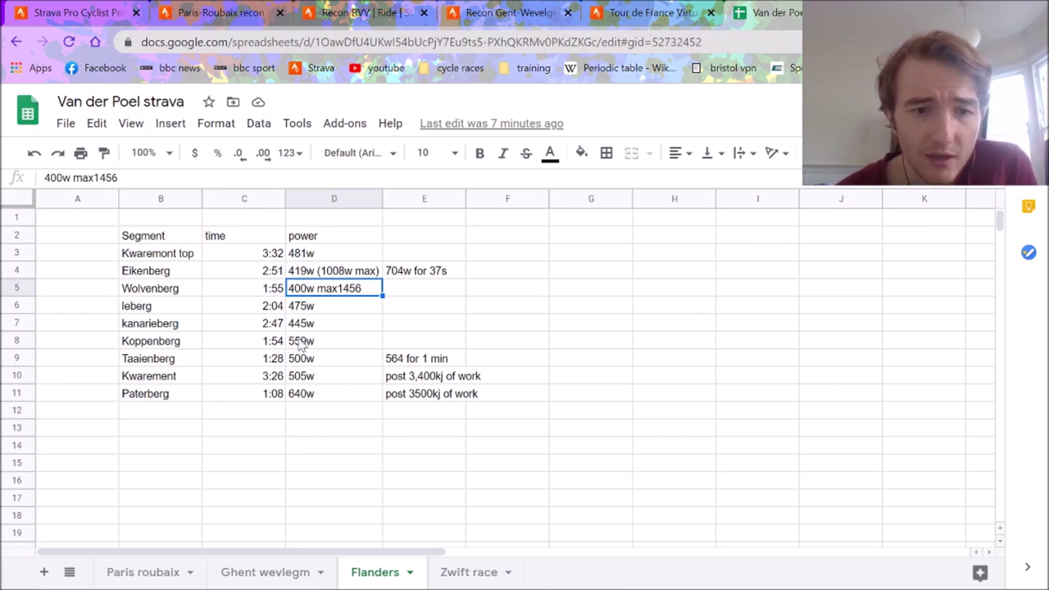
pyautogui.click(301, 344)
pyautogui.click(268, 344)
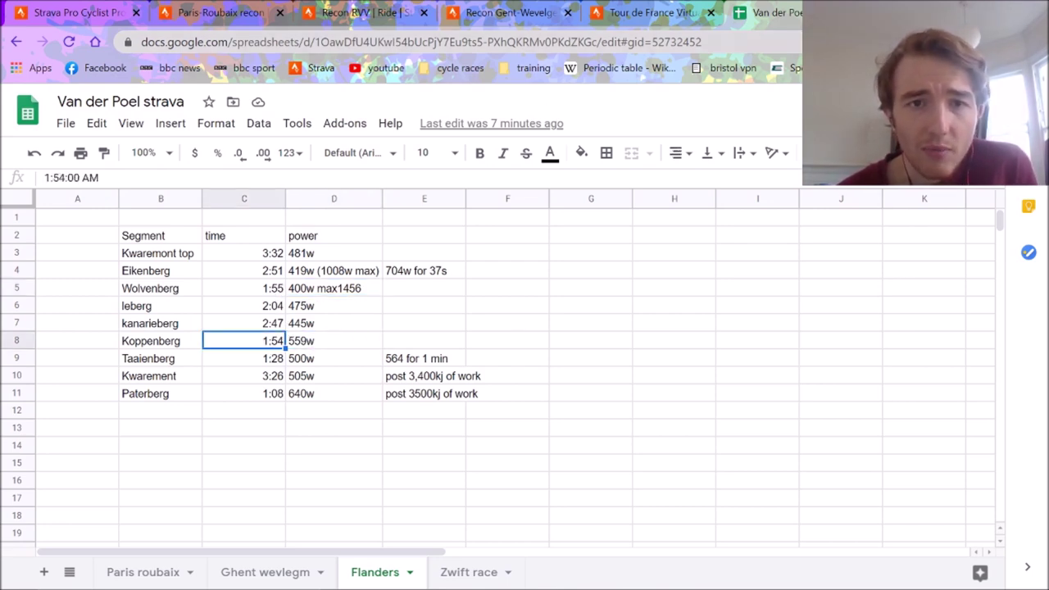
pyautogui.click(370, 10)
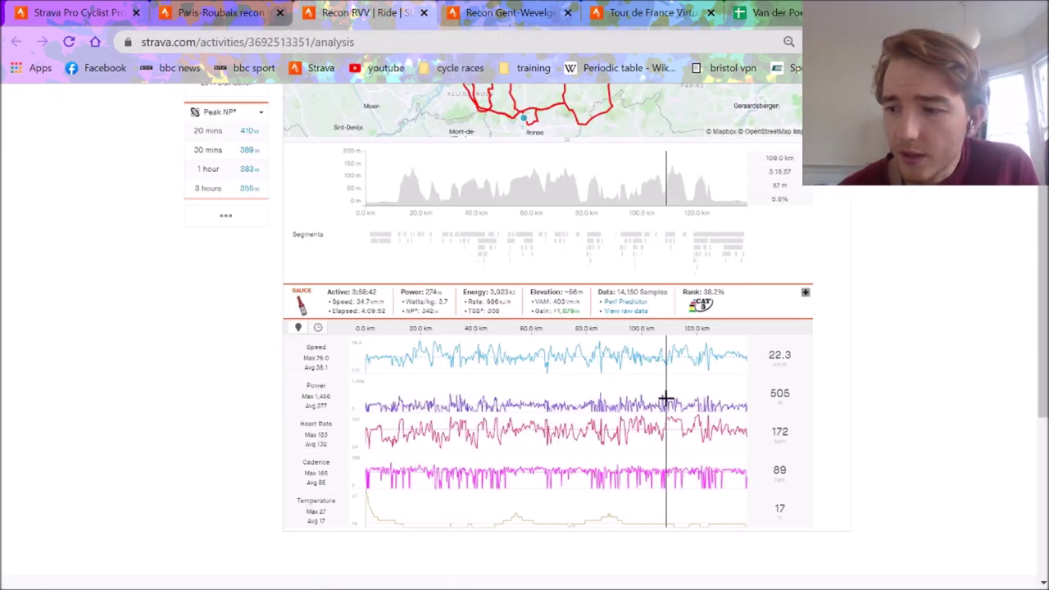
# Show the Recon RVV overview, highlighting its 4:09:52 elapsed time, then move to Recon Gent-Wevelgem
pyautogui.scroll(2, 1020, 203)
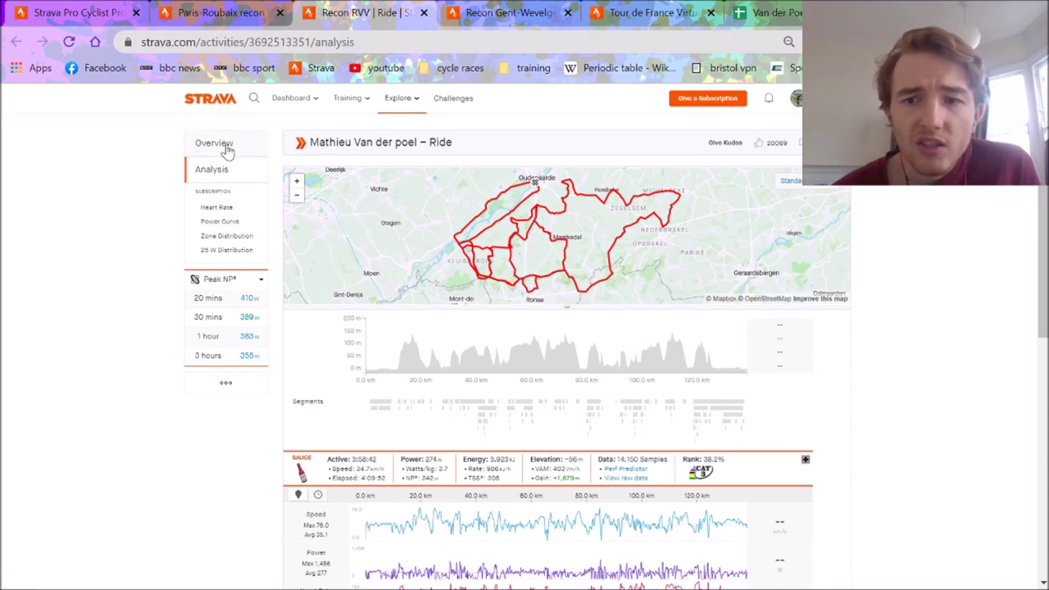
pyautogui.click(221, 144)
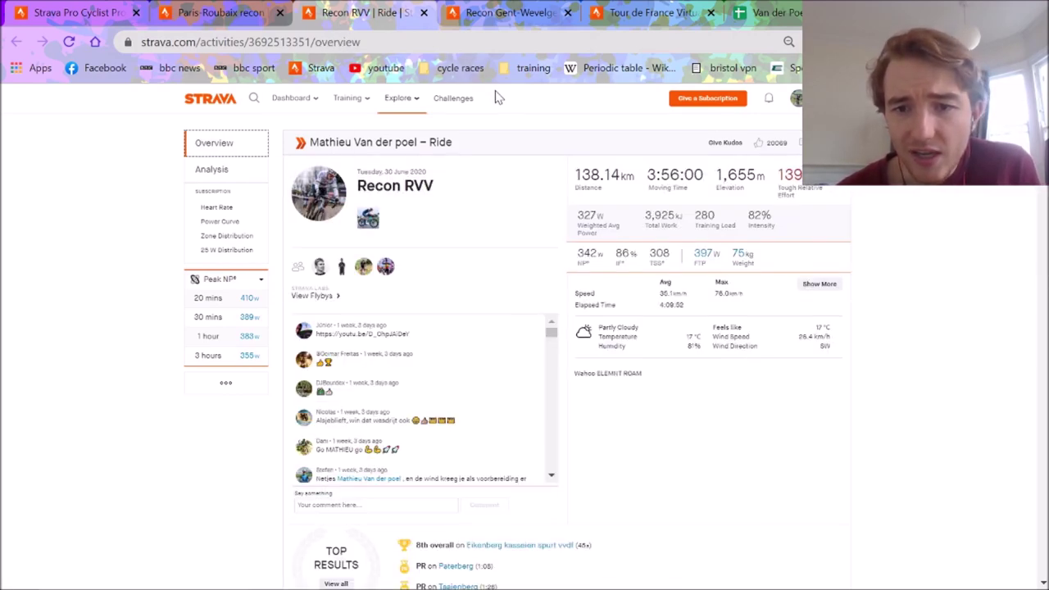
pyautogui.moveTo(687, 307); pyautogui.dragTo(658, 316)
pyautogui.click(658, 316)
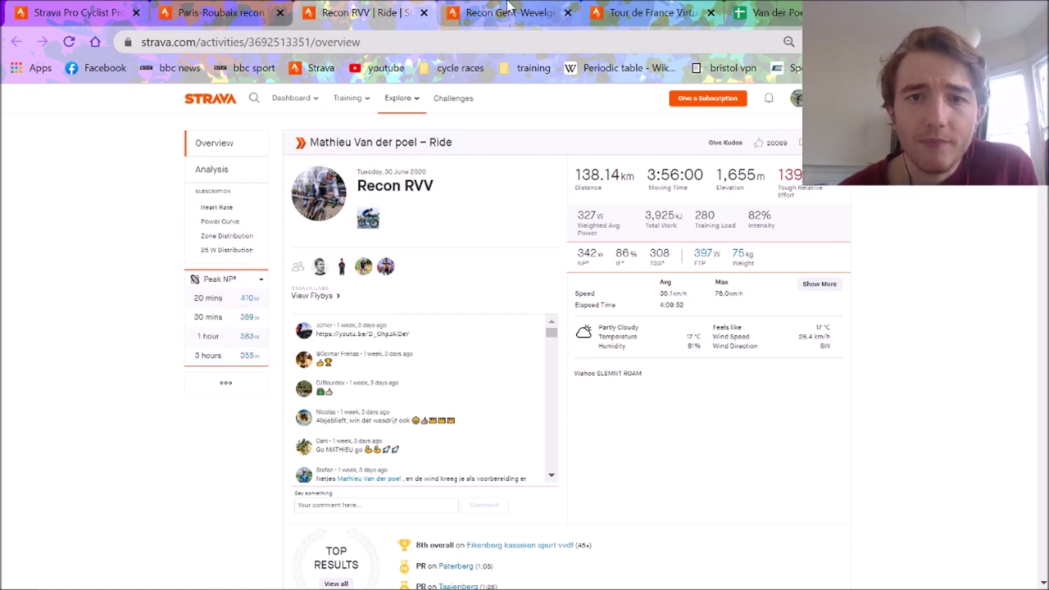
pyautogui.click(449, 10)
# Dismiss the notification and zoom the Gent-Wevelgem analysis to a stretch of the Kemmelberg/Belvedere segment
pyautogui.click(1023, 363)
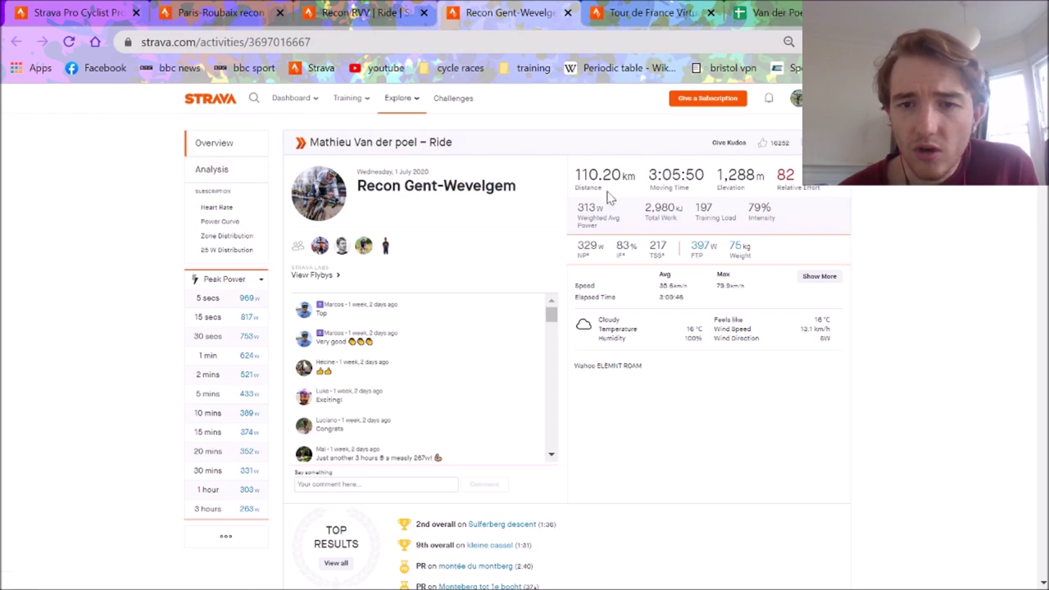
pyautogui.click(238, 176)
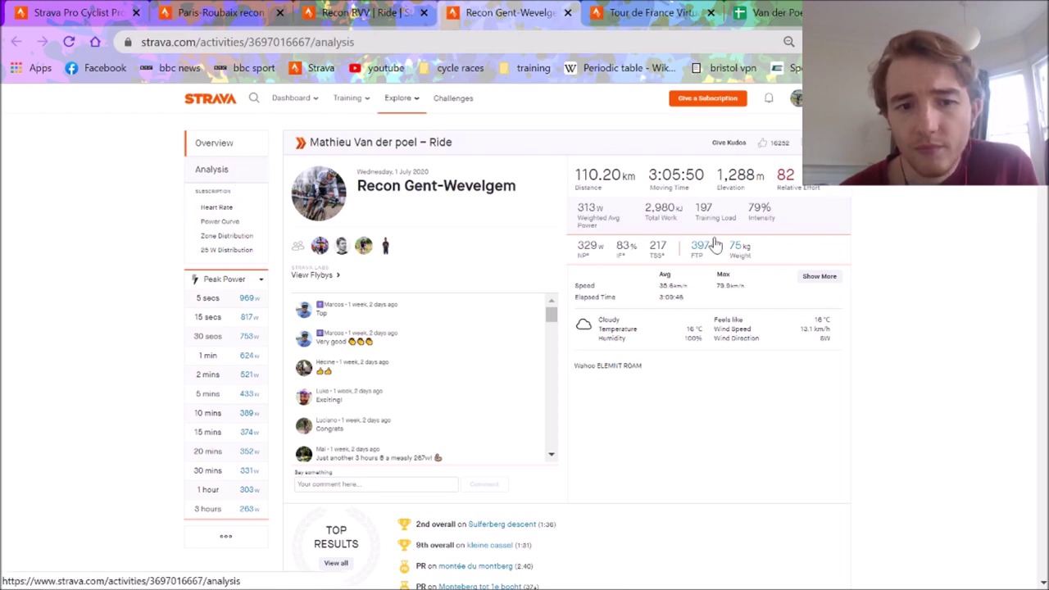
pyautogui.scroll(-2, 565, 328)
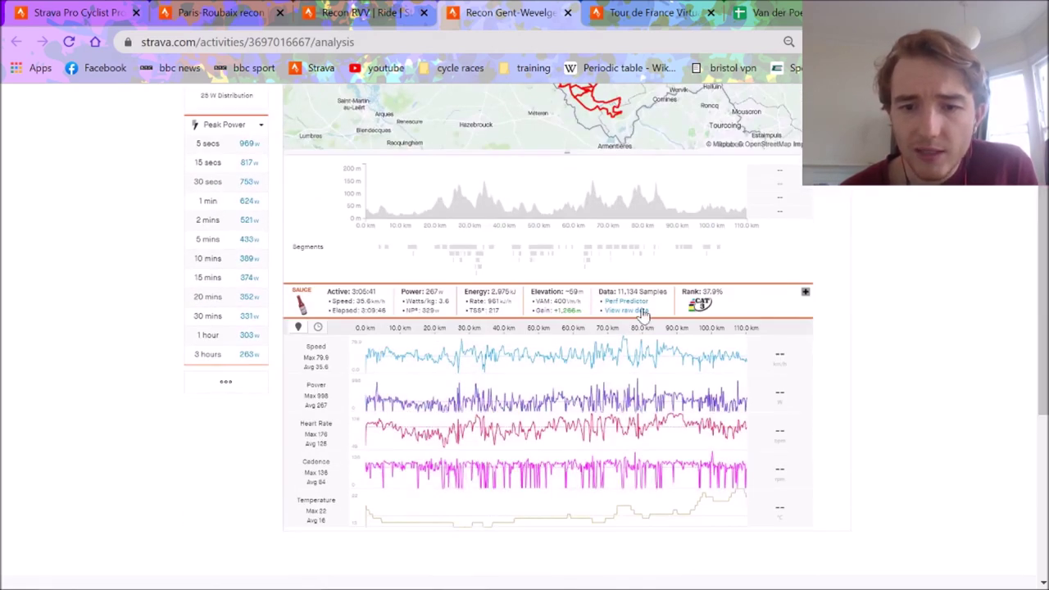
pyautogui.click(484, 250)
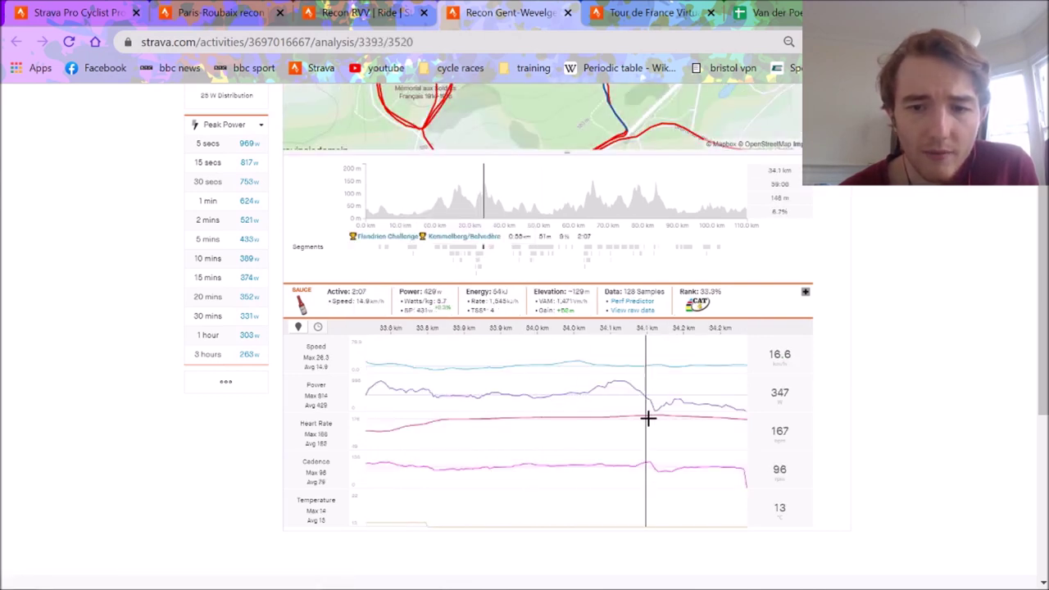
pyautogui.moveTo(652, 417); pyautogui.dragTo(420, 418)
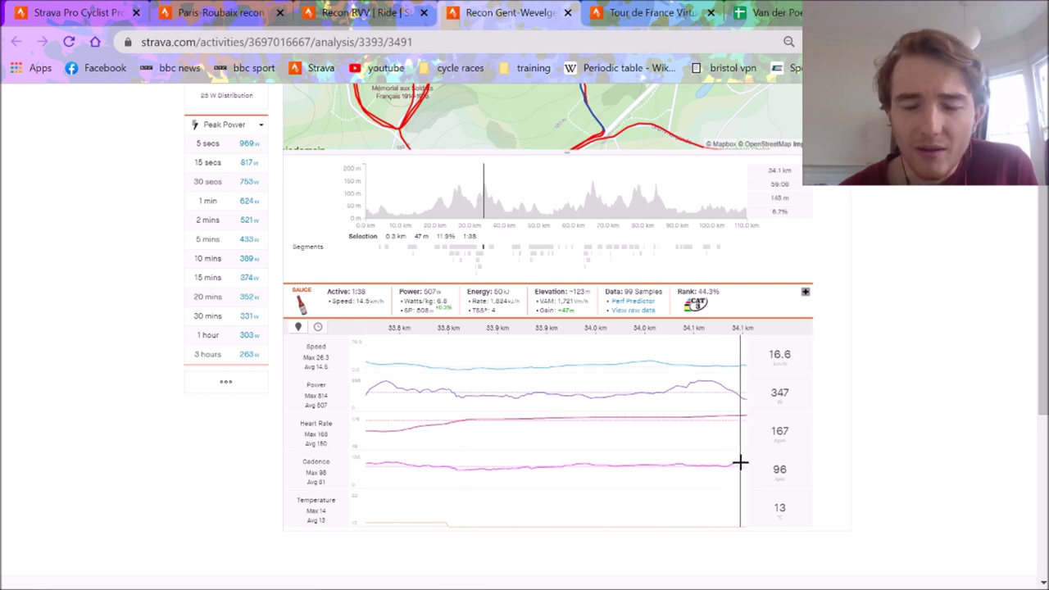
# Zoom into part of the Monteberg+Kemmelberg climb, then reset the charts to the whole ride
pyautogui.moveTo(739, 462); pyautogui.dragTo(368, 447)
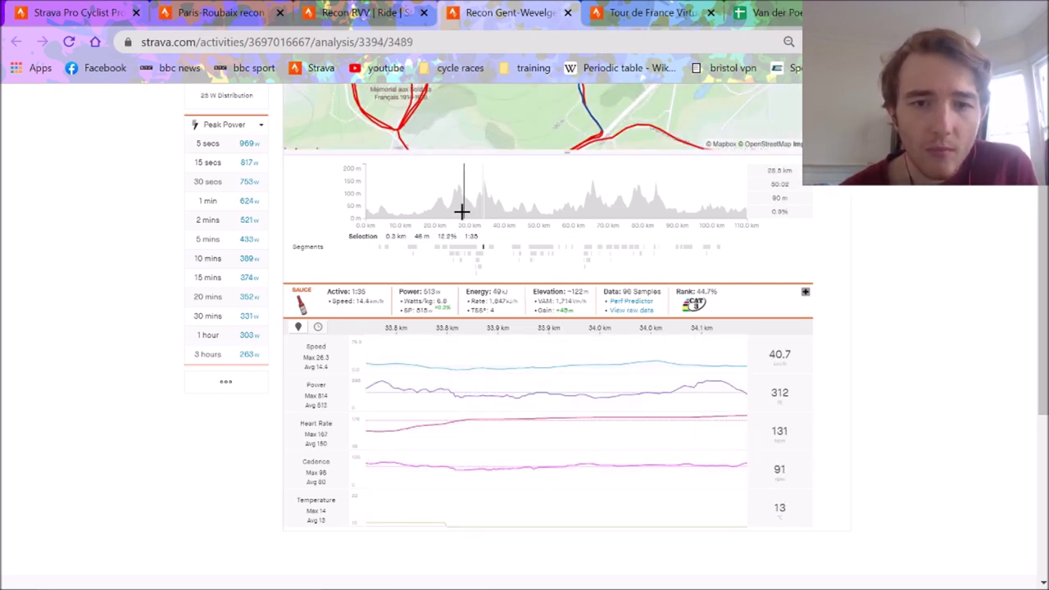
pyautogui.click(480, 255)
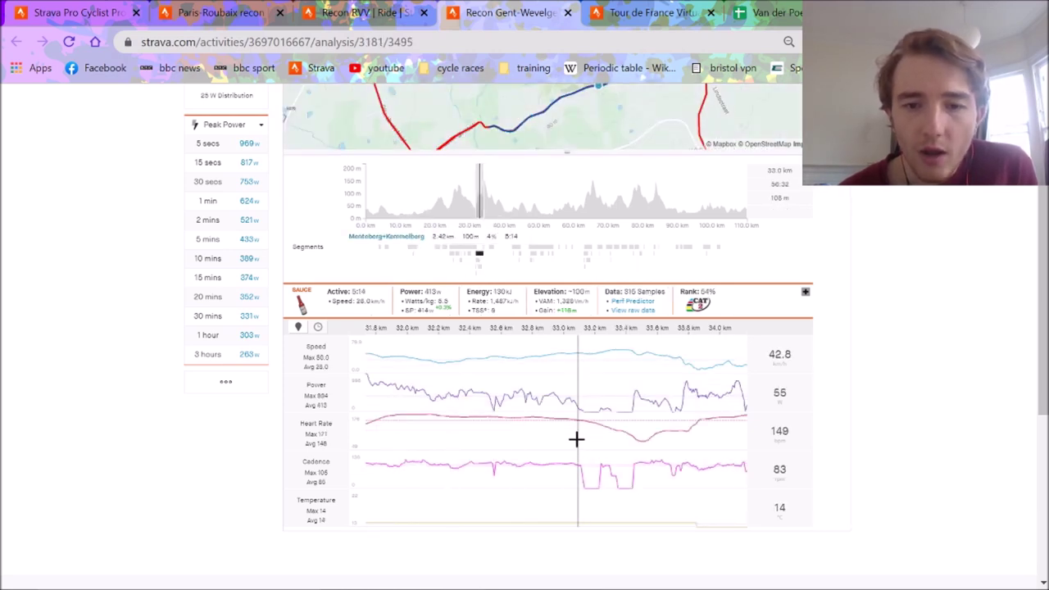
pyautogui.moveTo(576, 437); pyautogui.dragTo(206, 348)
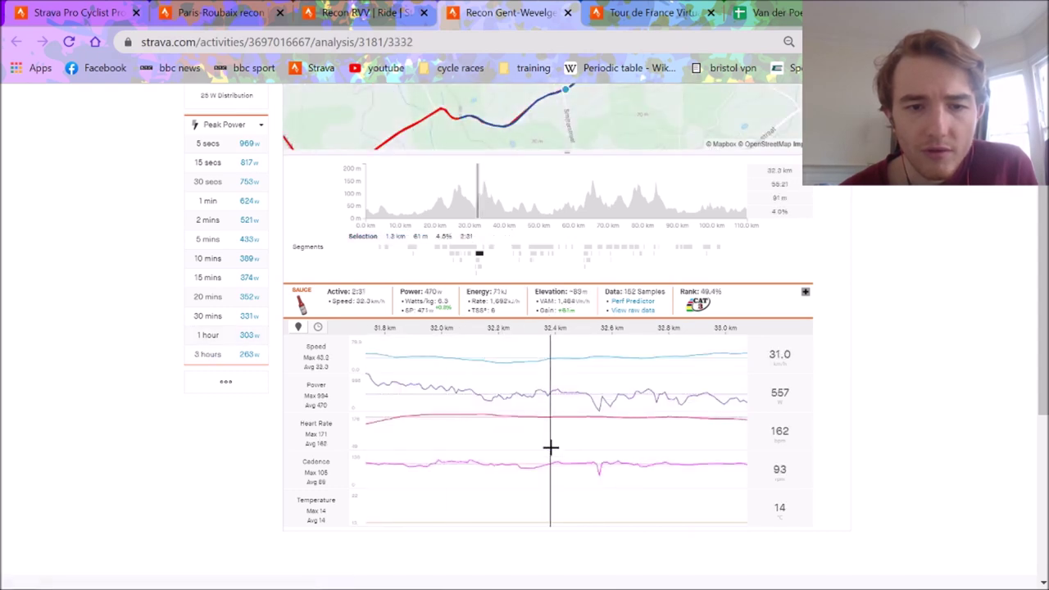
pyautogui.click(634, 418)
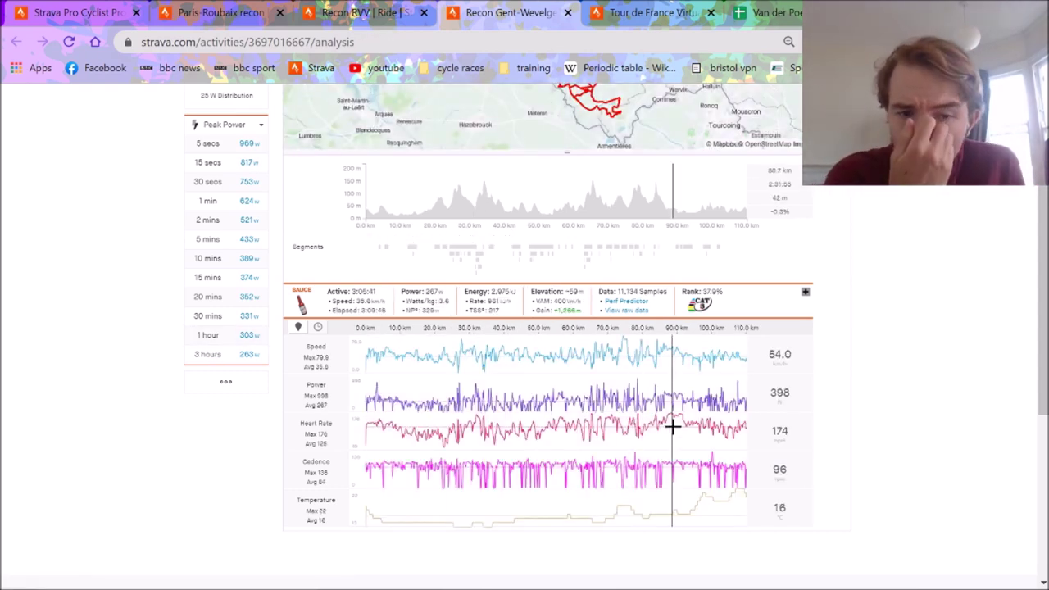
# Read Montberg time and power, Kemelberg 554w, Kemelberg west 471w and the Peak 20minNP 406w note, then open the Zwift race sheet
pyautogui.click(768, 11)
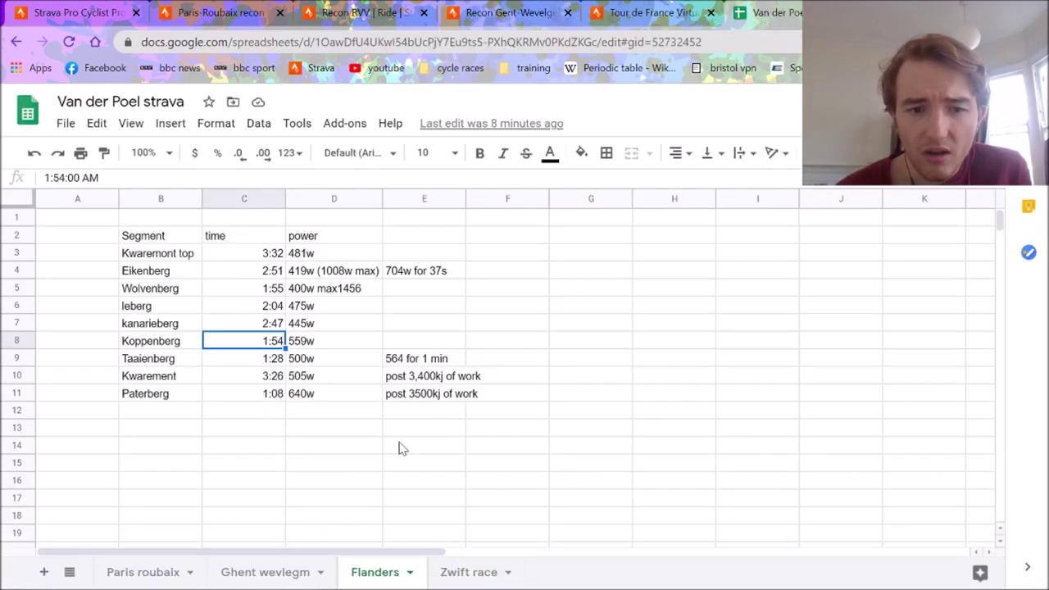
pyautogui.click(264, 570)
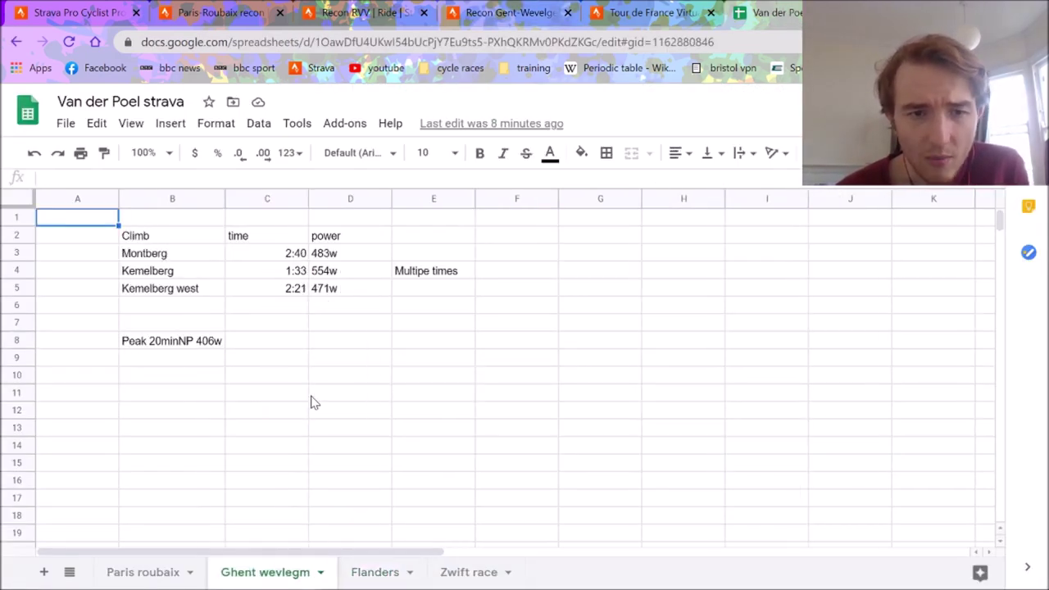
pyautogui.click(308, 257)
pyautogui.click(321, 255)
pyautogui.click(337, 288)
pyautogui.click(335, 276)
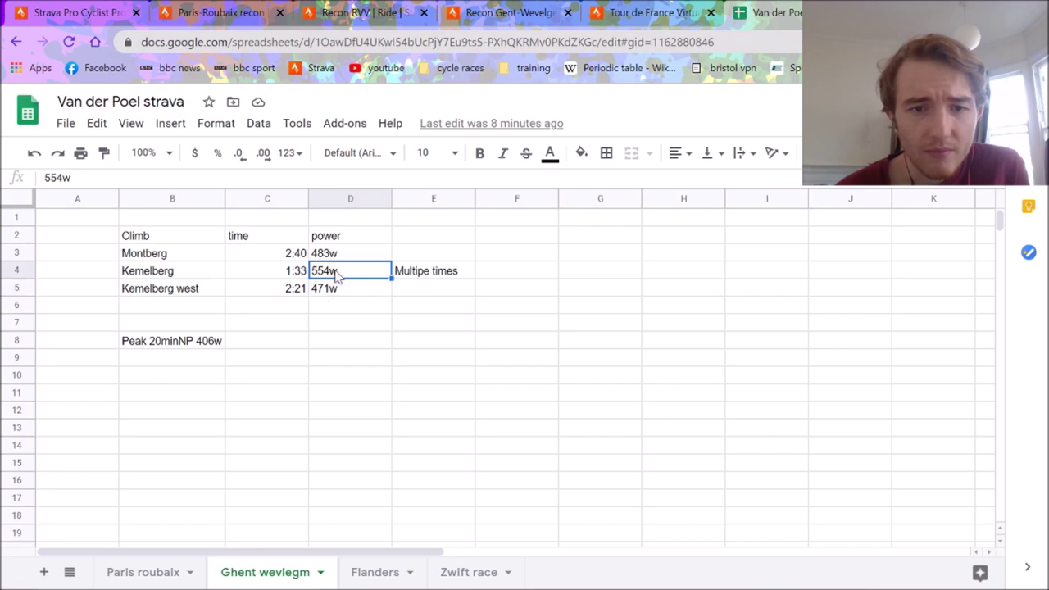
pyautogui.click(334, 290)
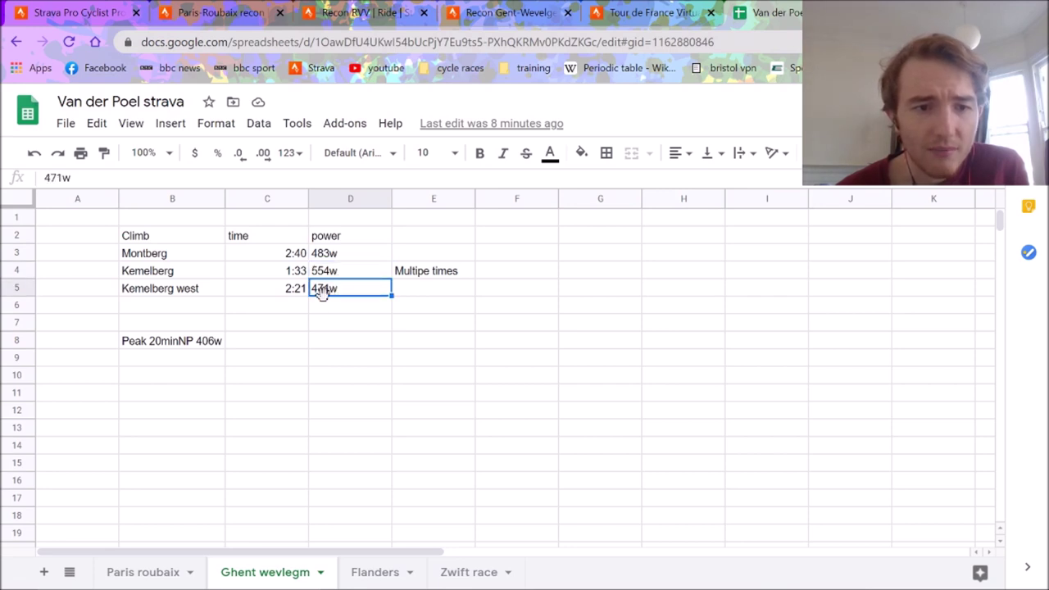
pyautogui.click(194, 347)
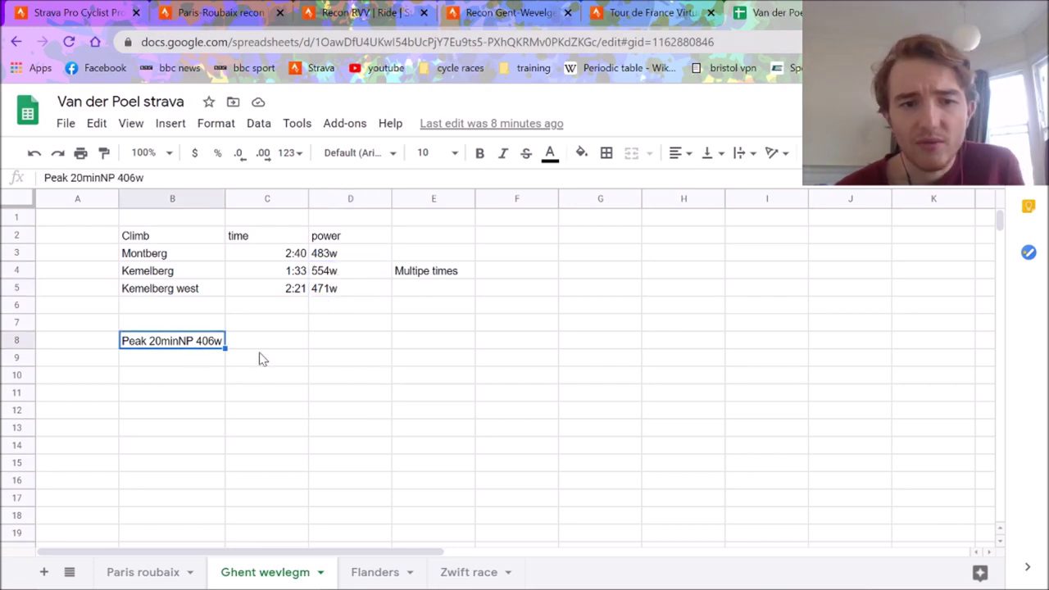
pyautogui.click(459, 573)
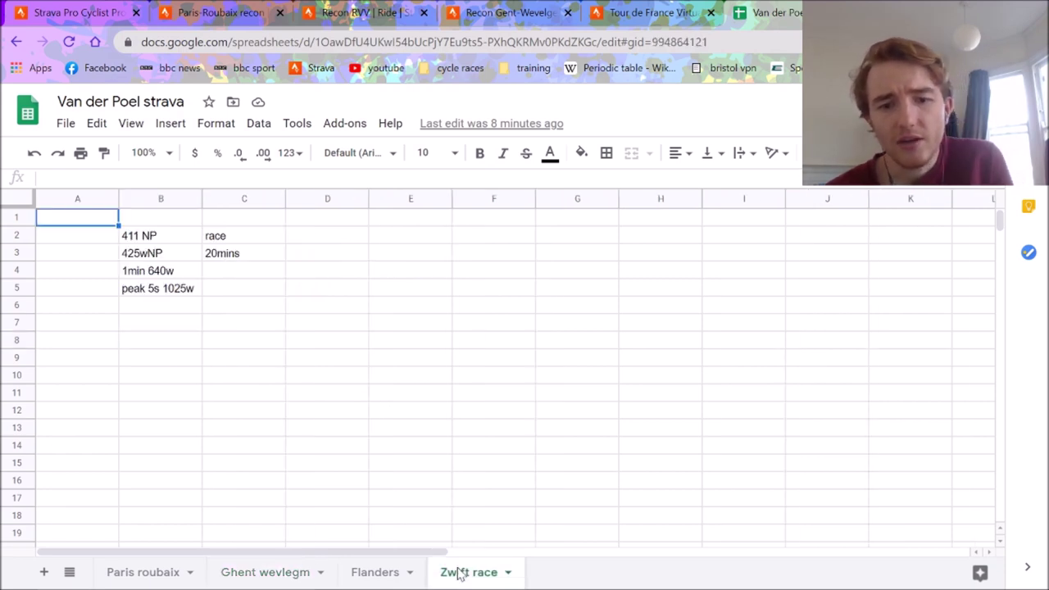
# Undo the accidental move of the 425wNP entry so it stays in B3
pyautogui.click(161, 254)
pyautogui.moveTo(155, 243); pyautogui.dragTo(157, 237)
pyautogui.click(160, 260)
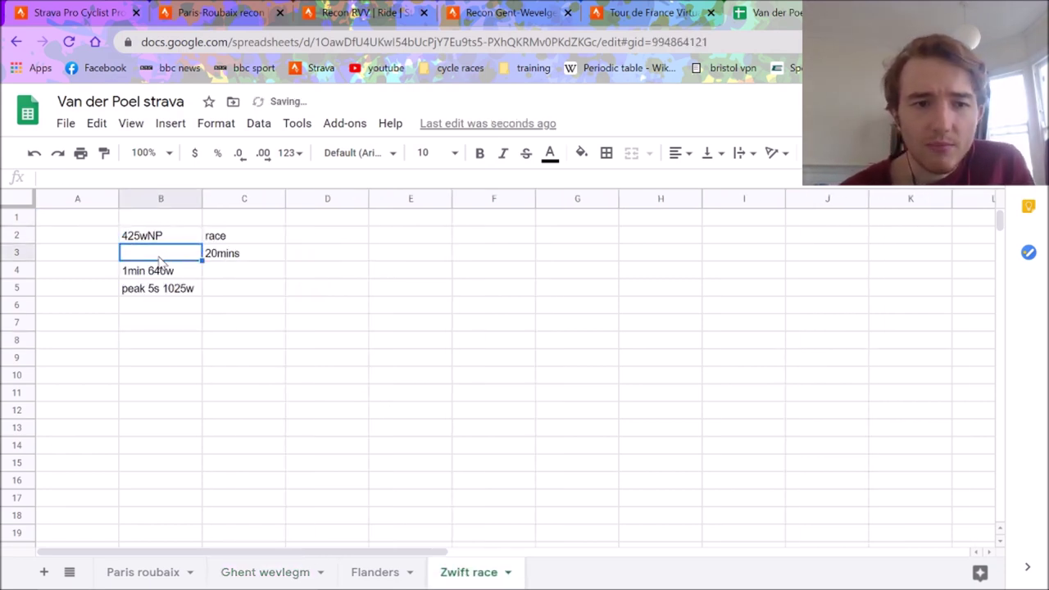
pyautogui.hotkey('ctrl', 'z')
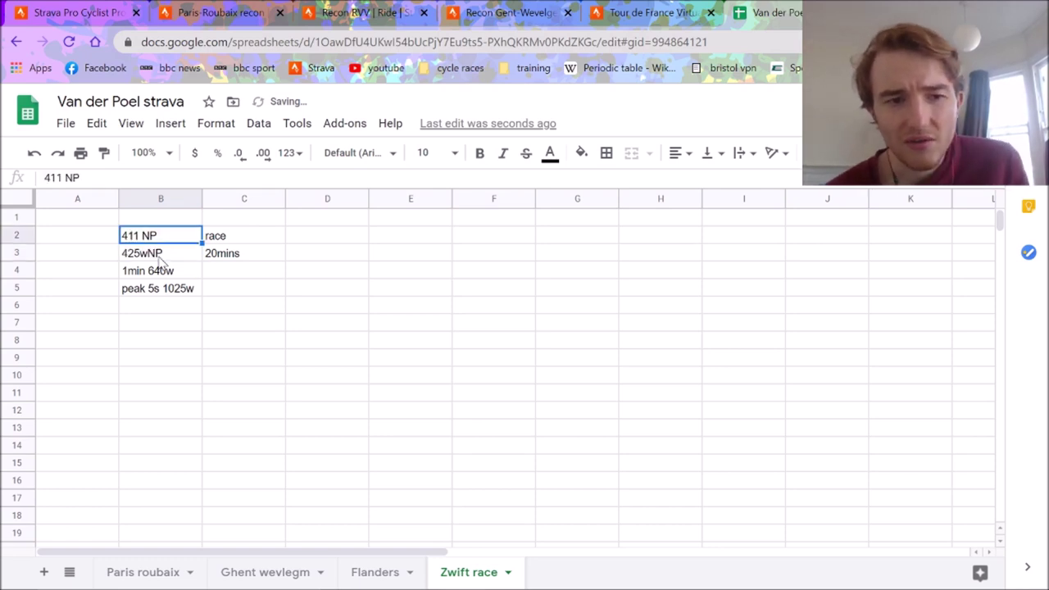
pyautogui.click(161, 261)
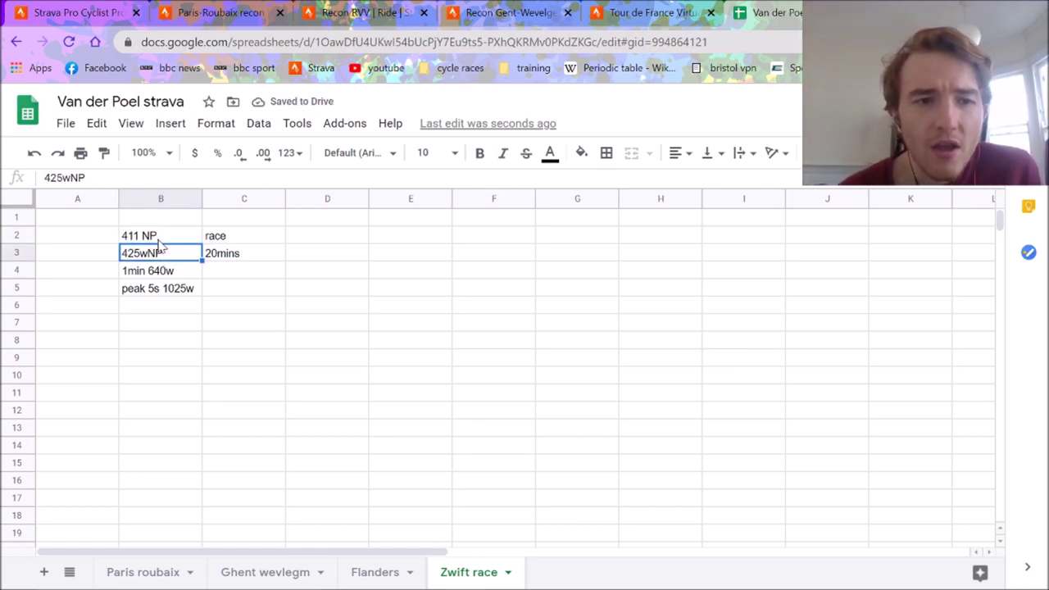
# Review the 411 NP, 425wNP, 1min 640w and peak 5s 1025w entries, then open Tour de France Virtual
pyautogui.click(157, 238)
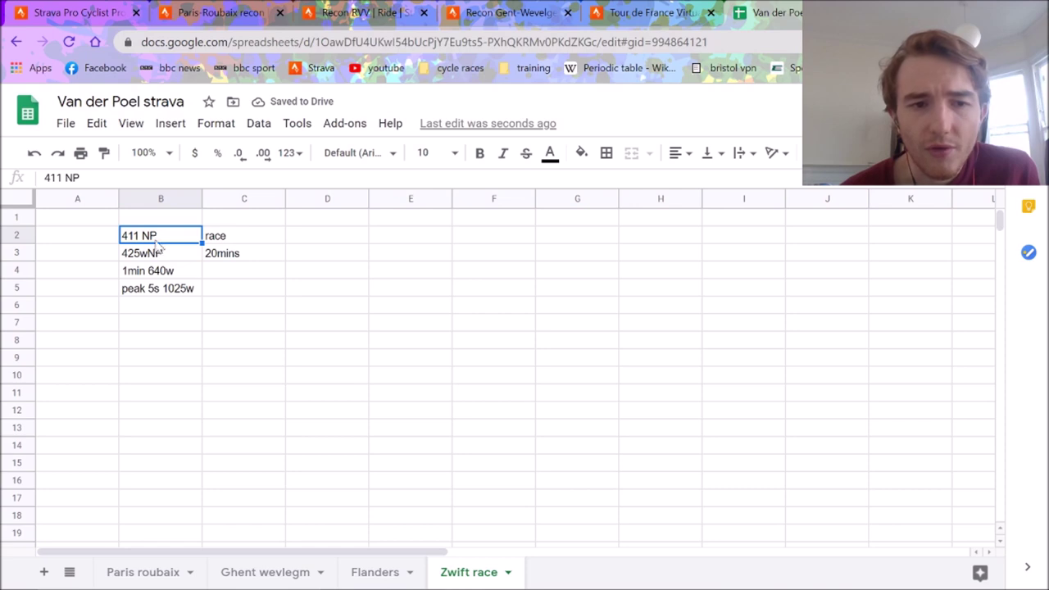
pyautogui.click(163, 259)
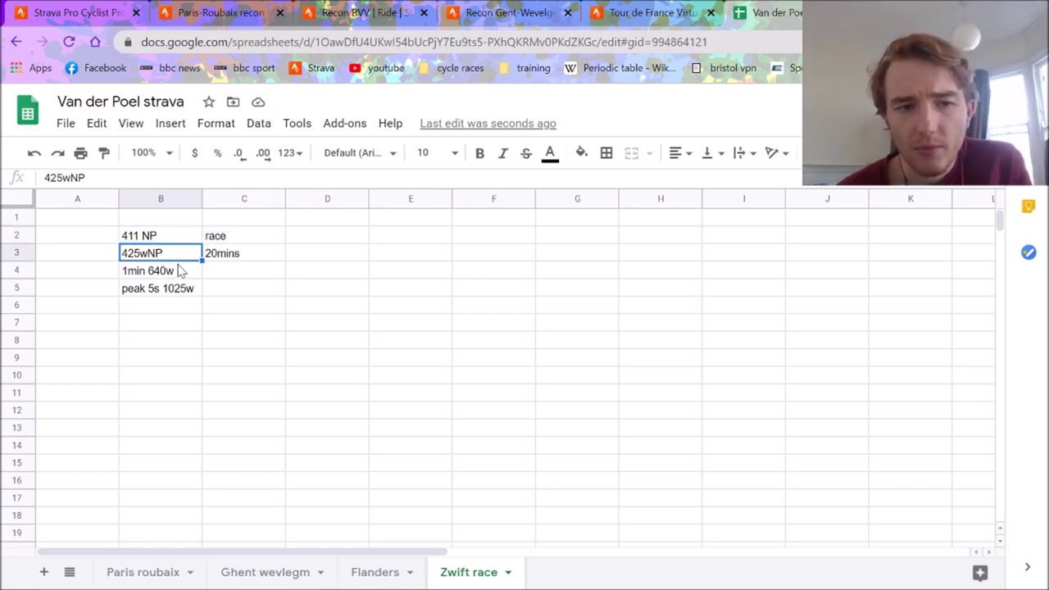
pyautogui.press('Down')
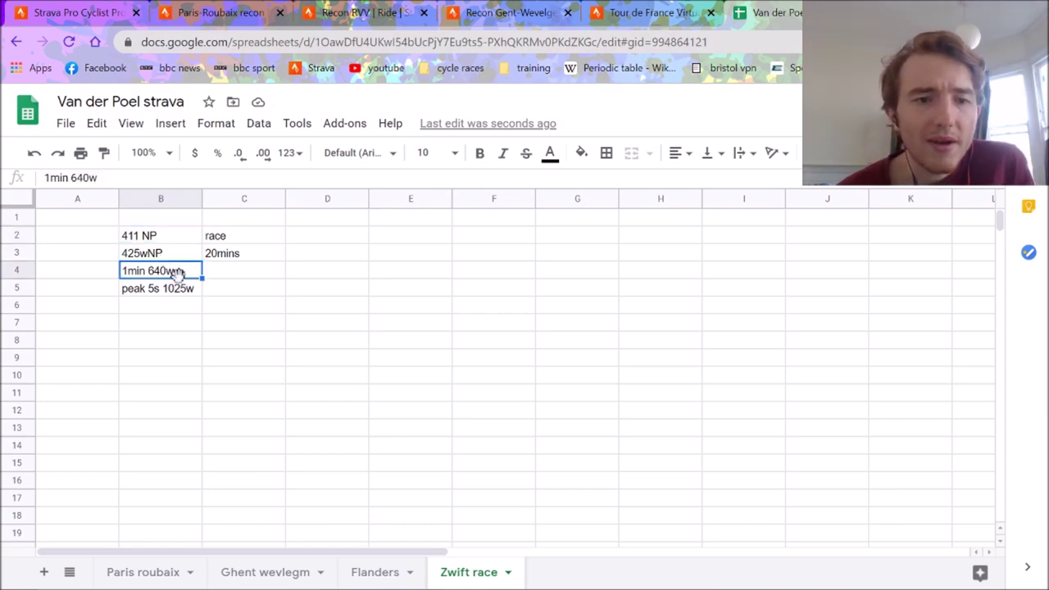
pyautogui.click(178, 292)
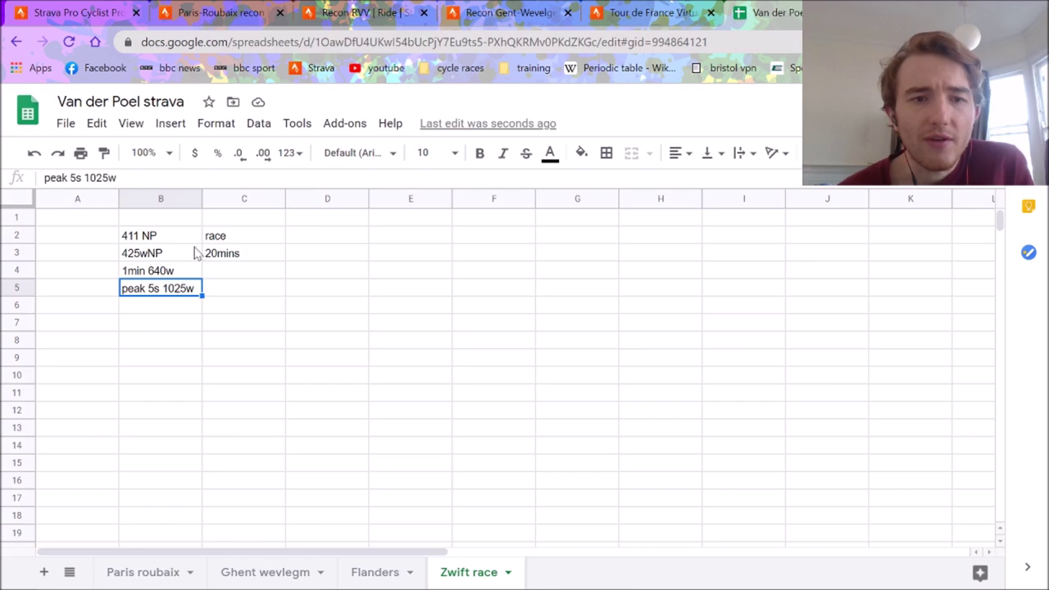
pyautogui.click(230, 12)
pyautogui.click(365, 12)
pyautogui.click(555, 10)
pyautogui.click(689, 12)
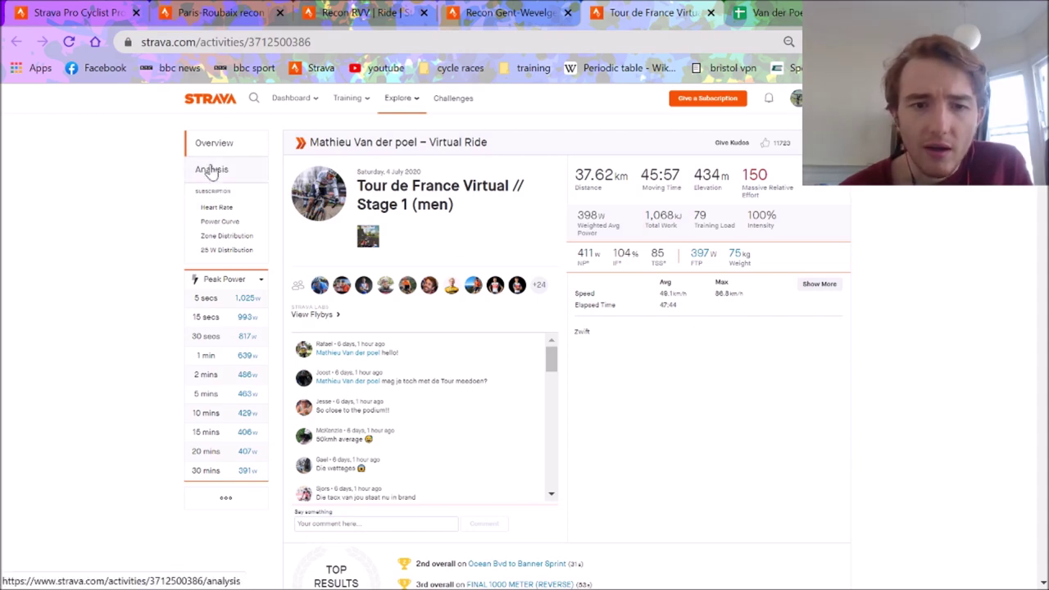
# Show the Tour de France Virtual Stage 1 charts: 373 W average, 411 W NP, 1,025 W 5-second peak
pyautogui.click(211, 170)
pyautogui.scroll(-2, 1013, 206)
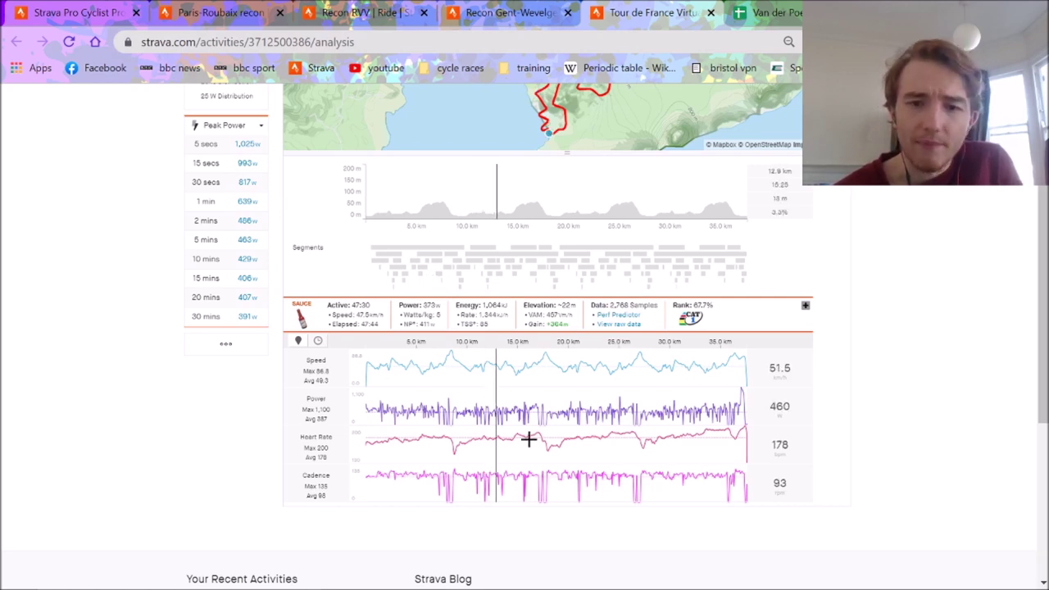
pyautogui.moveTo(611, 494)
pyautogui.mouseDown()
pyautogui.moveTo(634, 494)
pyautogui.moveTo(627, 482)
pyautogui.mouseUp()
pyautogui.click(628, 481)
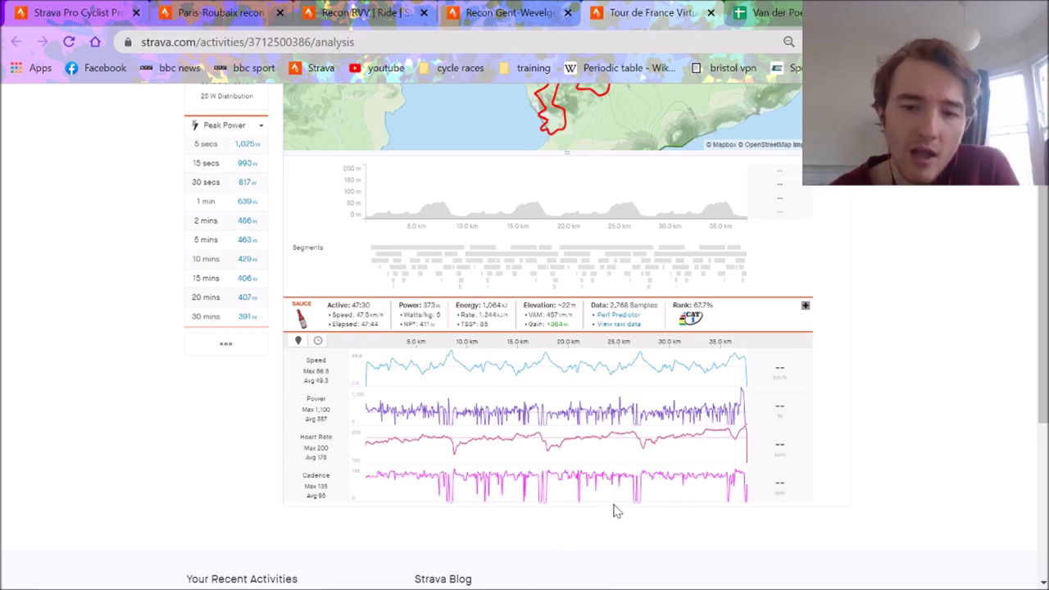
pyautogui.moveTo(613, 495)
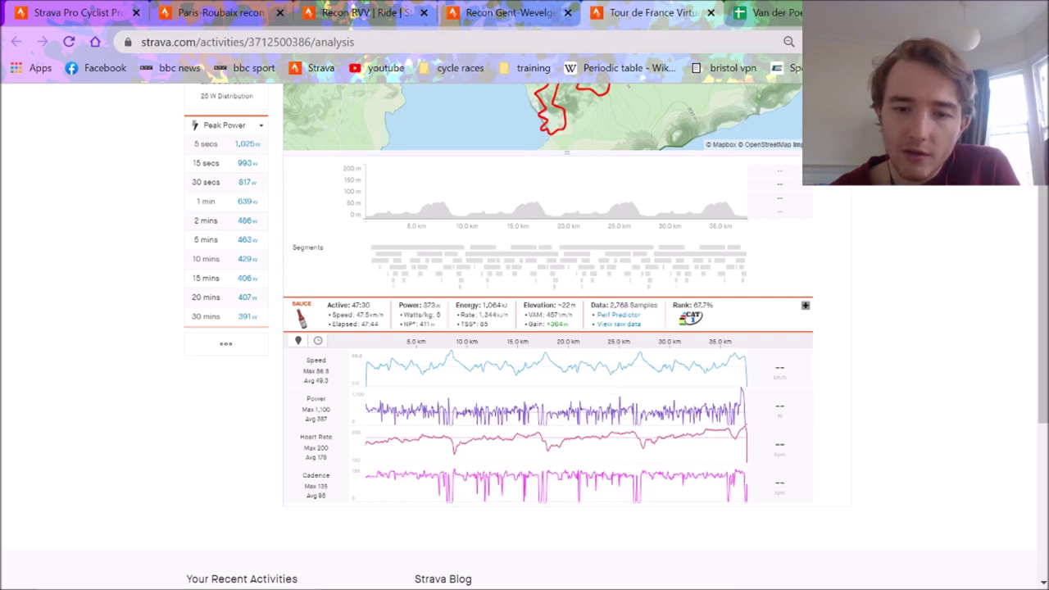